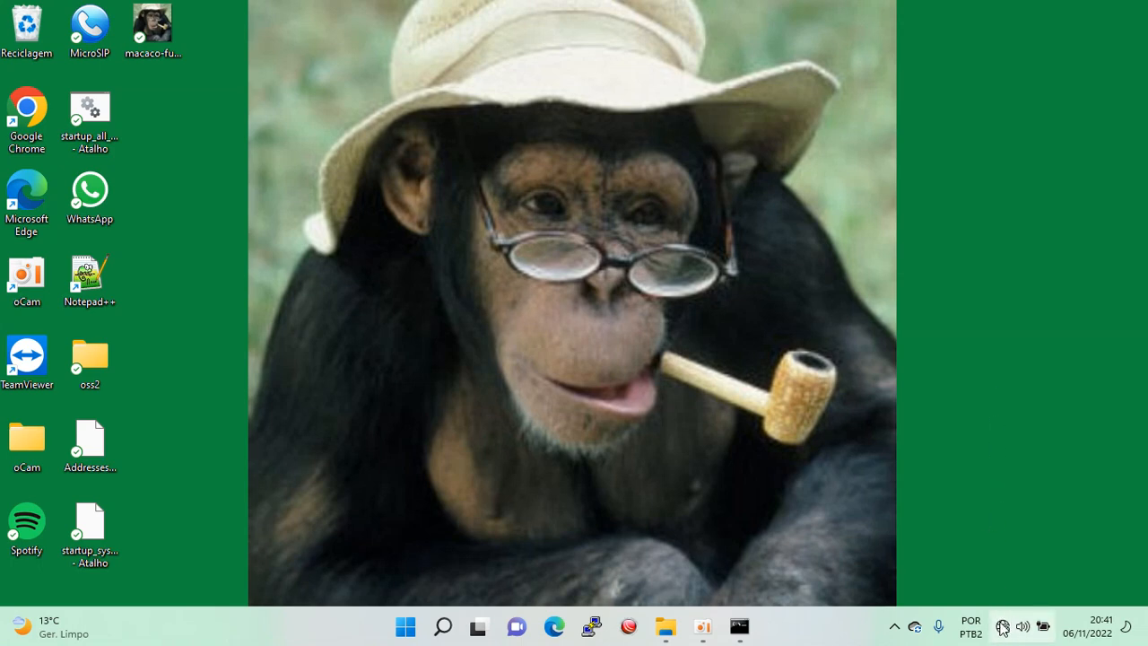
Go through Quick Settings to Settings > Rede e Internet > Ethernet to view its DHCP details.
{"action": "mouse_move", "coordinate": [1002, 634]}
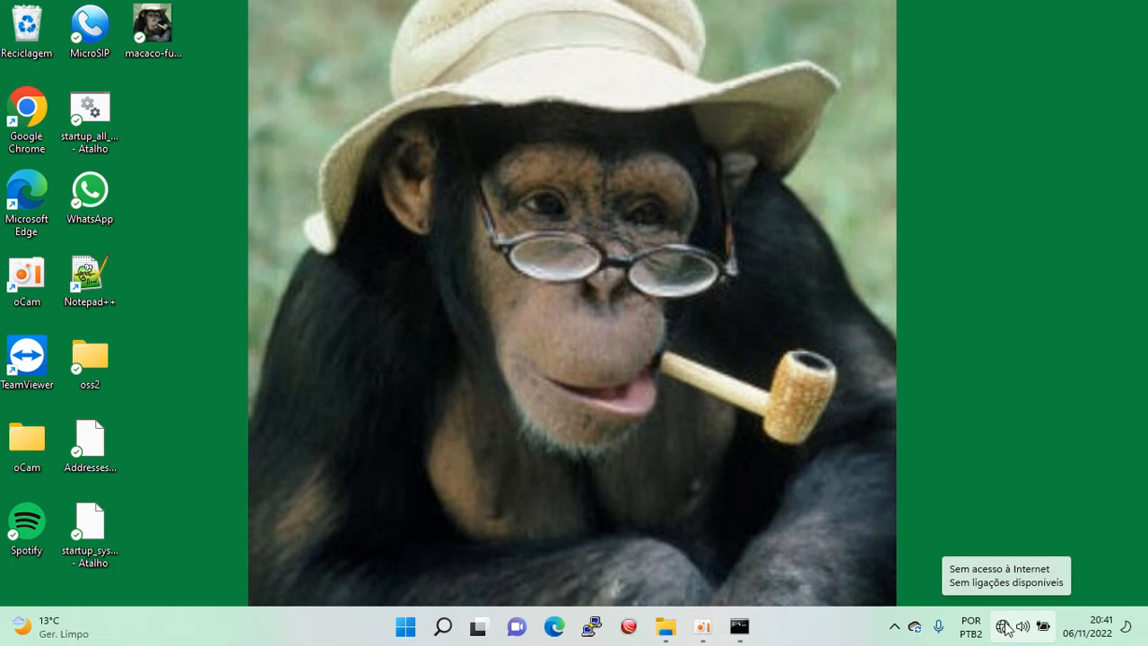
{"action": "left_click", "coordinate": [1005, 626]}
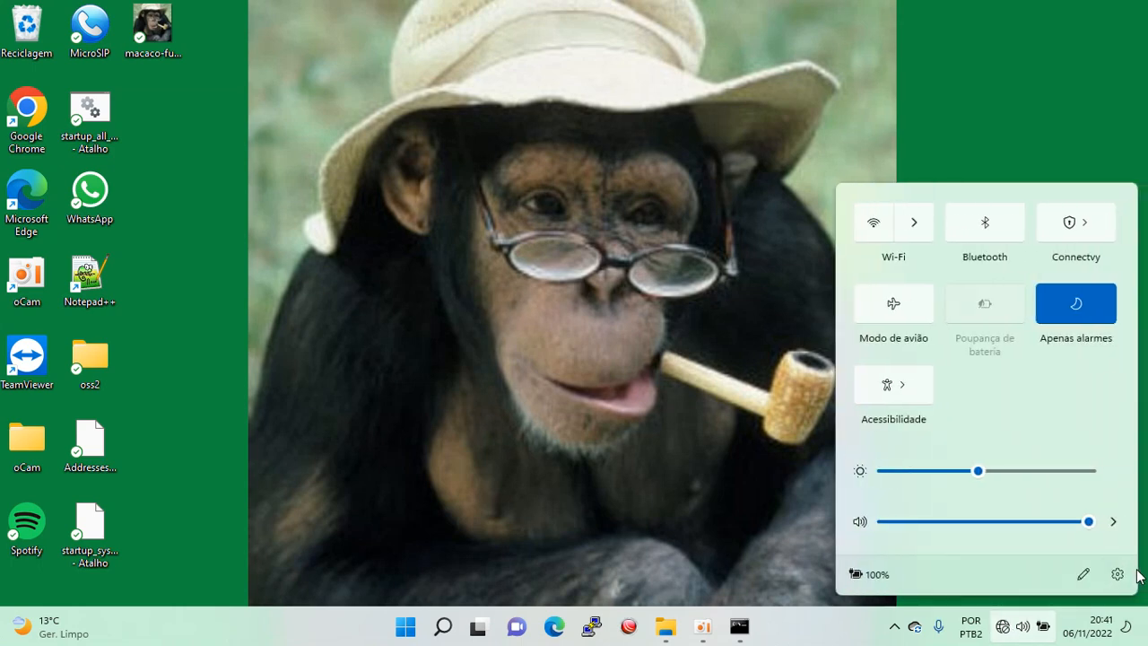
{"action": "left_click", "coordinate": [1117, 574]}
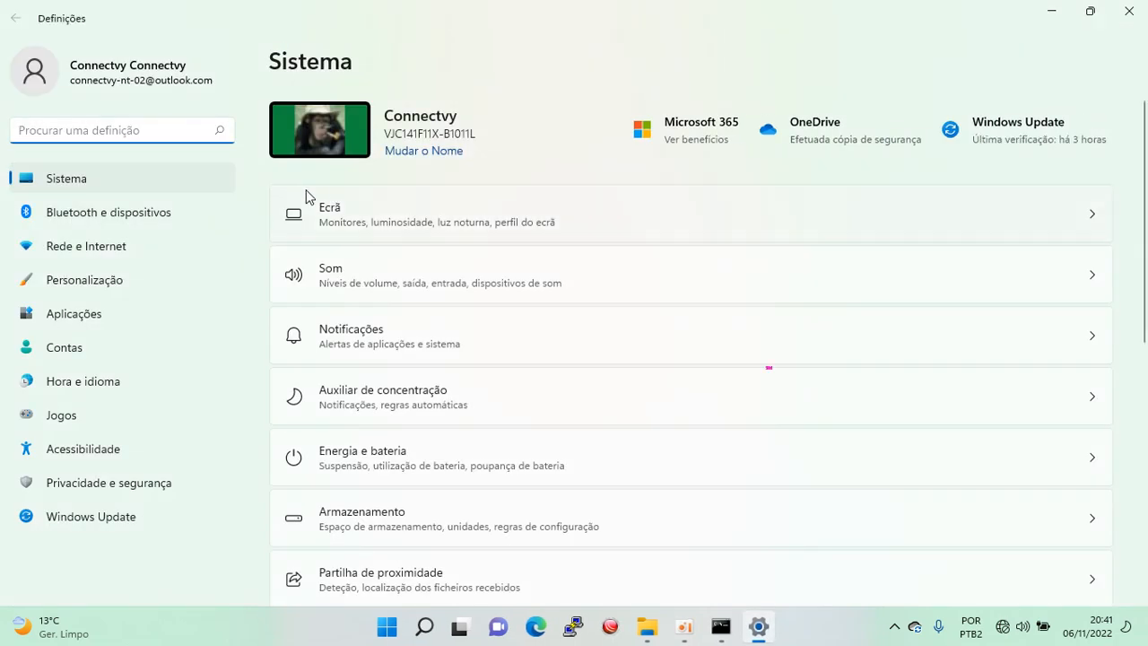
{"action": "left_click", "coordinate": [139, 251]}
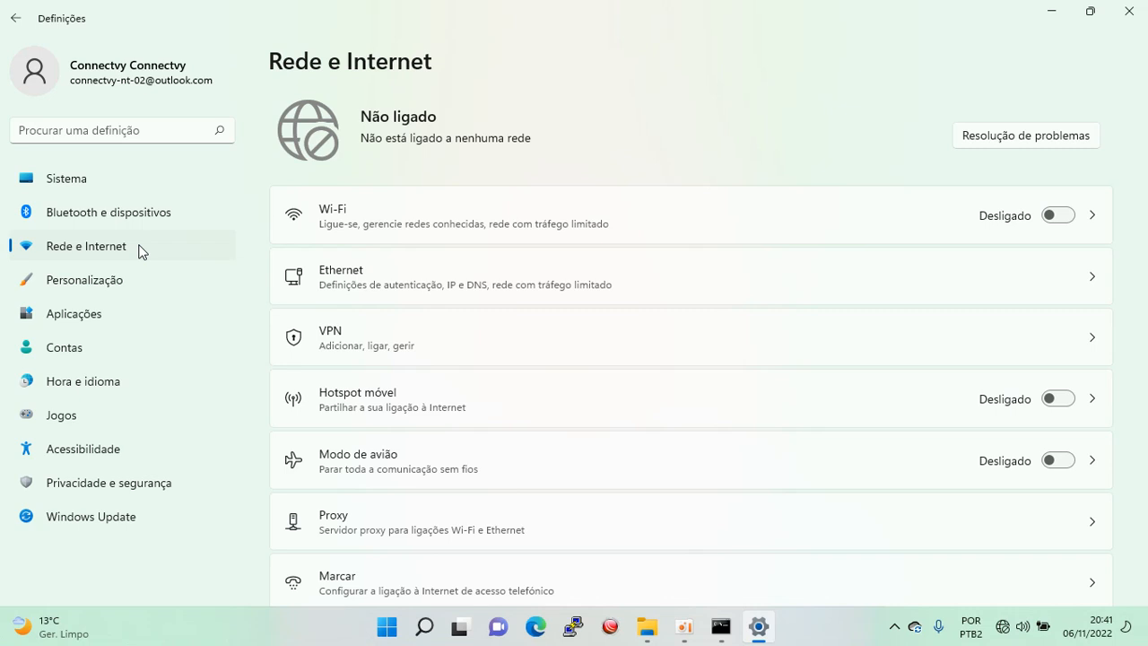
{"action": "left_click", "coordinate": [388, 269]}
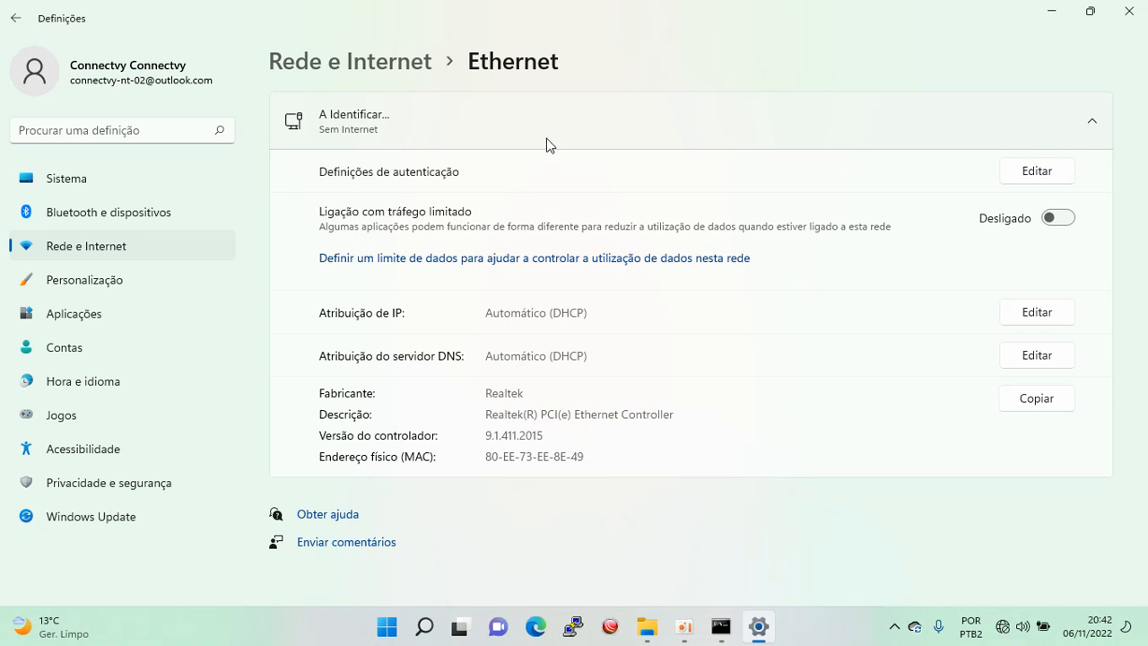
Rerun ipconfig to see Ethernet self-assigned 169.254.188.47 with no gateway, then minimise the console.
{"action": "left_click", "coordinate": [722, 628]}
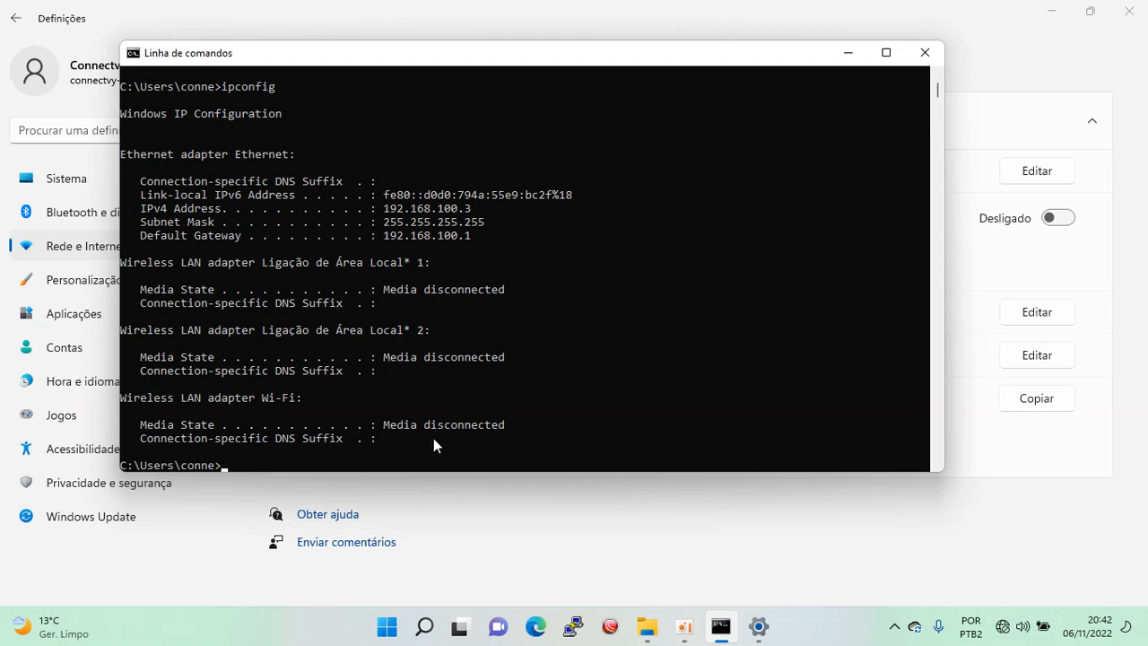
{"action": "key", "text": "Up"}
{"action": "key", "text": "Return"}
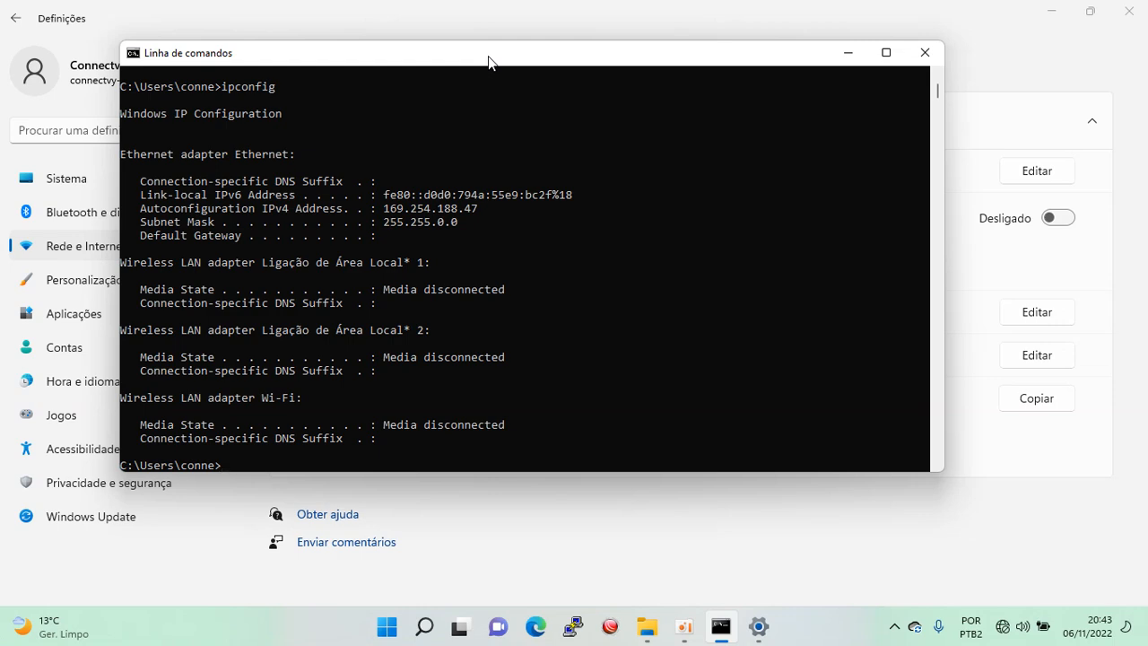
{"action": "left_click_drag", "start_coordinate": [489, 61], "coordinate": [550, 190]}
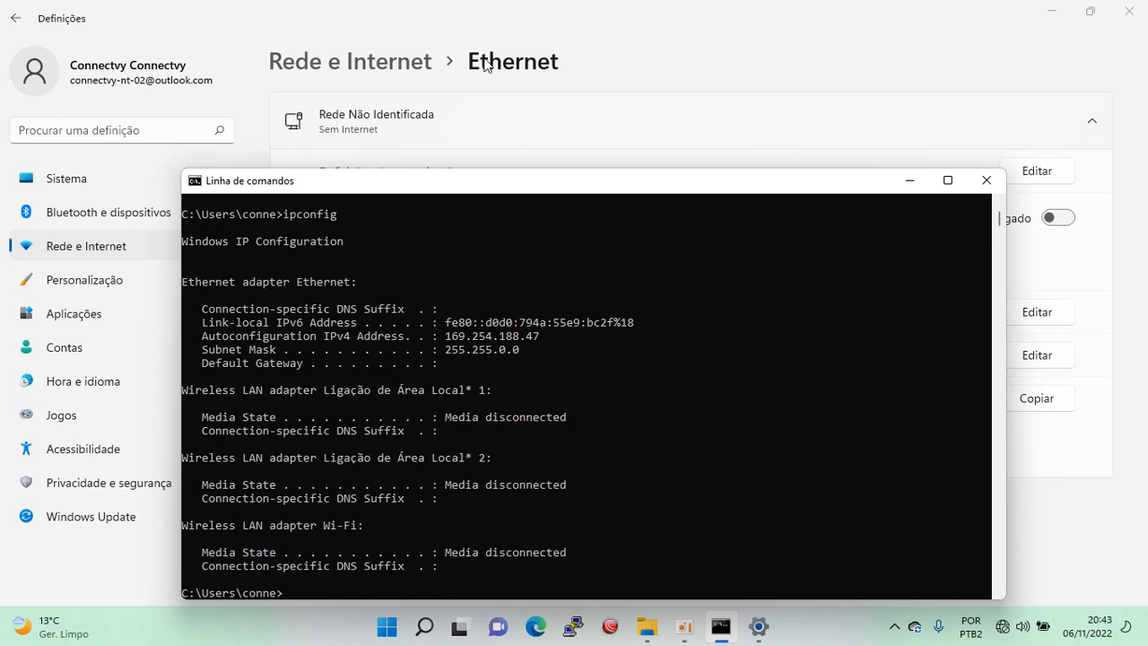
{"action": "left_click", "coordinate": [911, 182]}
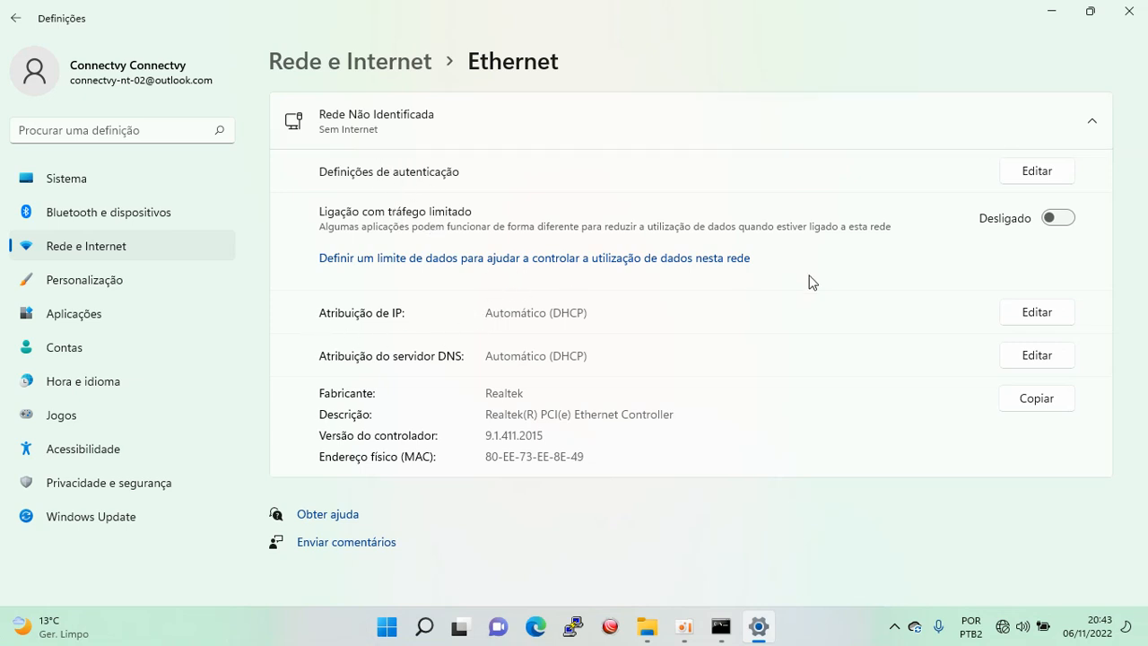
{"action": "left_click", "coordinate": [1045, 316]}
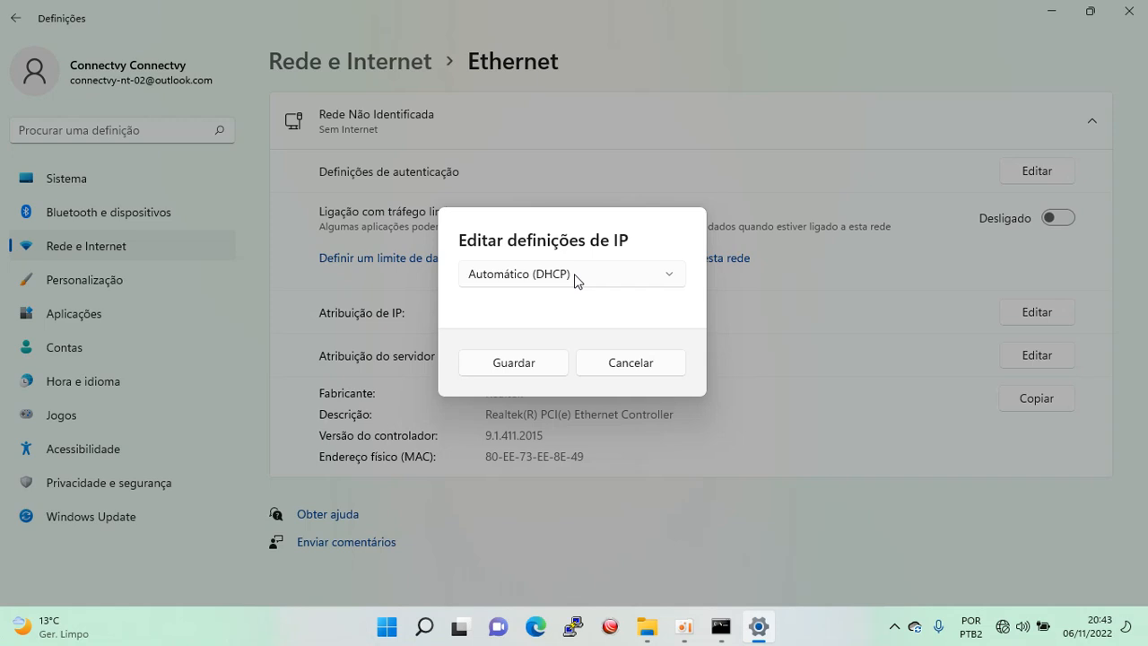
Switch Ethernet IP assignment to Manual, enable IPv4 and enter address 192.168.100.3.
{"action": "left_click", "coordinate": [575, 275]}
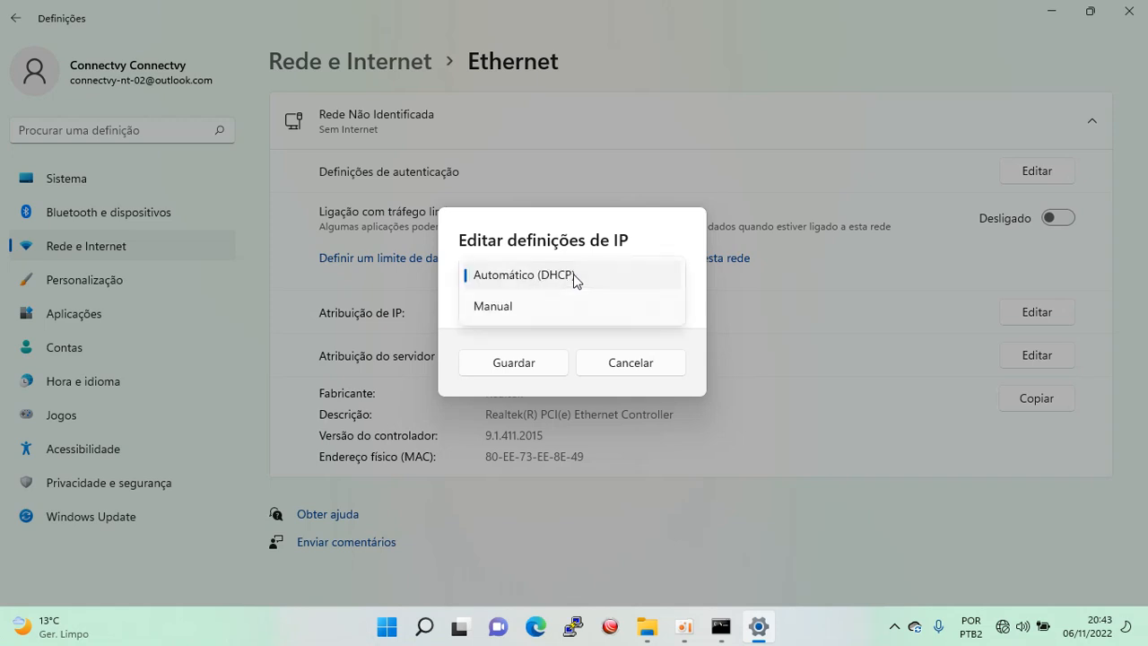
{"action": "left_click", "coordinate": [506, 313]}
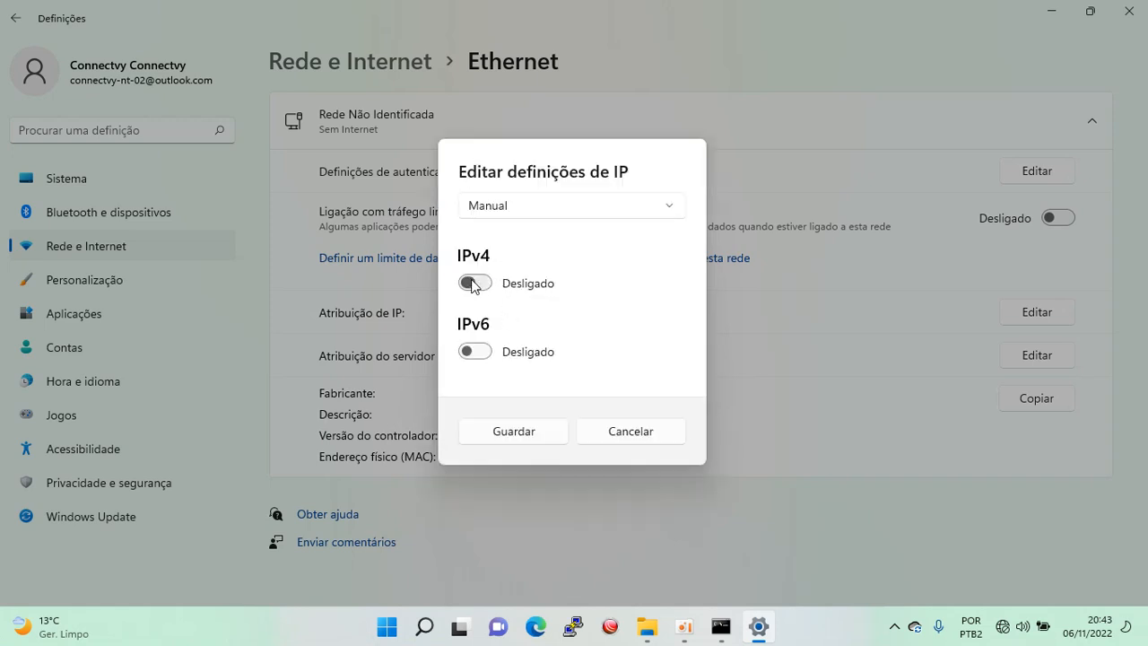
{"action": "left_click", "coordinate": [472, 283]}
{"action": "left_click", "coordinate": [469, 203]}
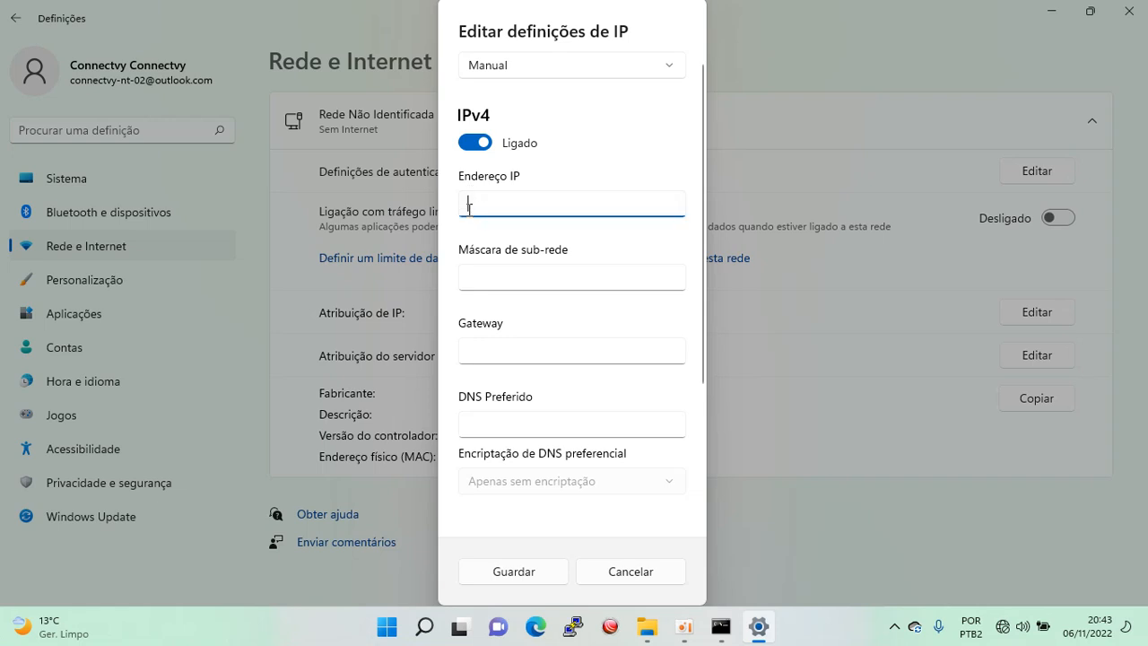
{"action": "type", "text": "19"}
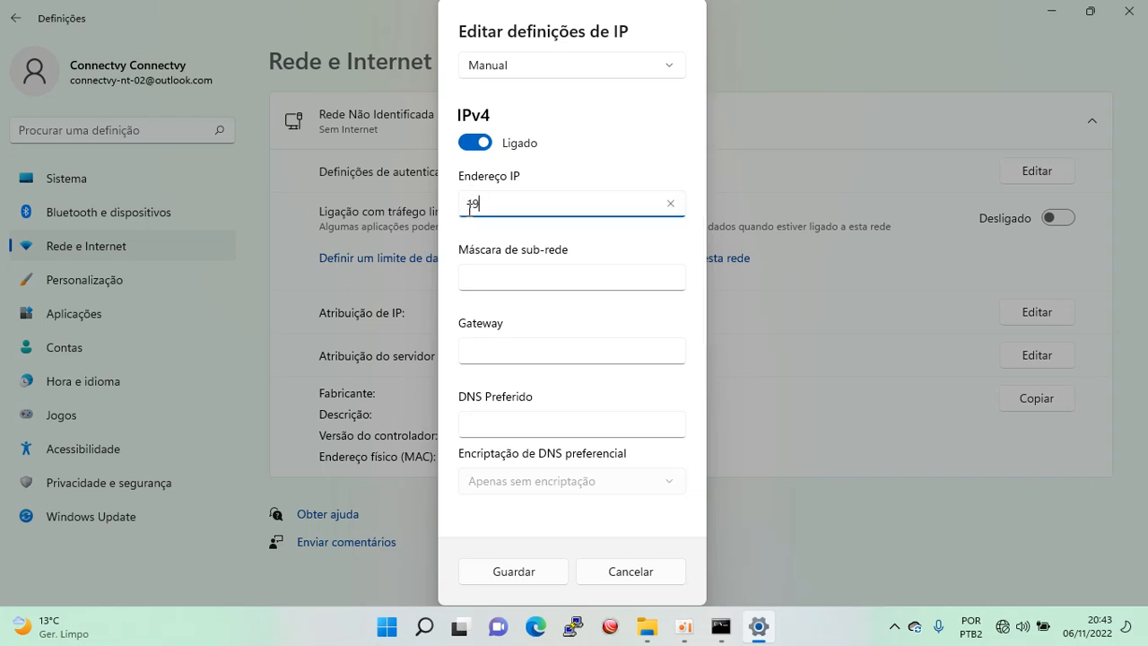
{"action": "type", "text": "2.168.100.3"}
Enter mask 255.255.255.255, gateway 192.168.100.1 and preferred DNS 8.8.8.4, then save.
{"action": "key", "text": "Tab"}
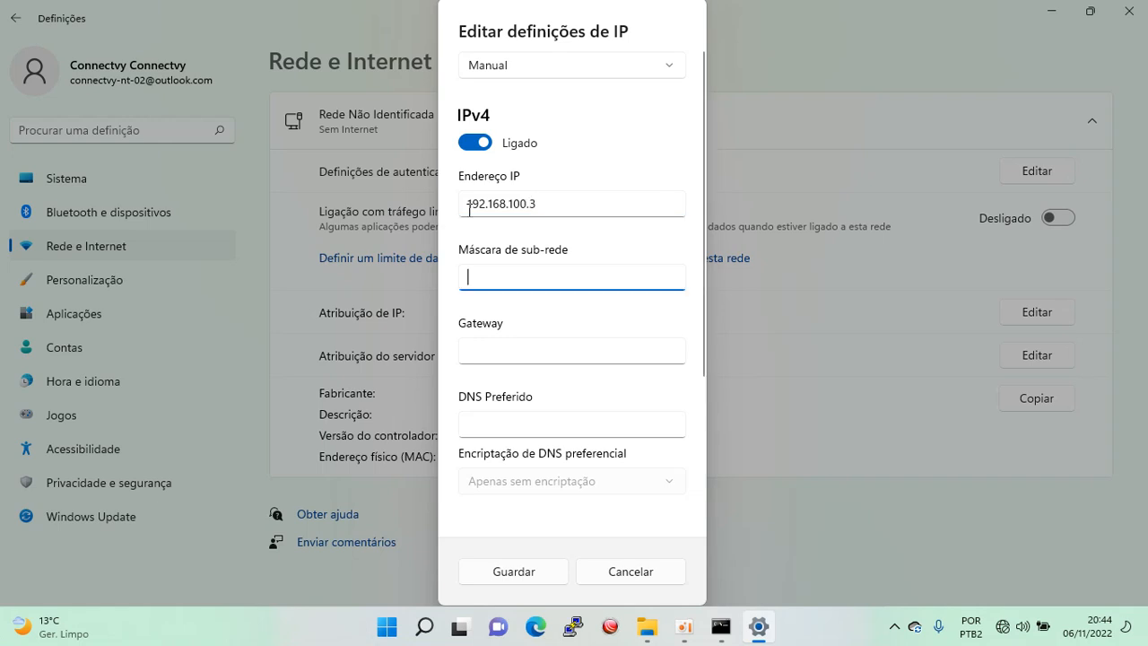
{"action": "type", "text": "2"}
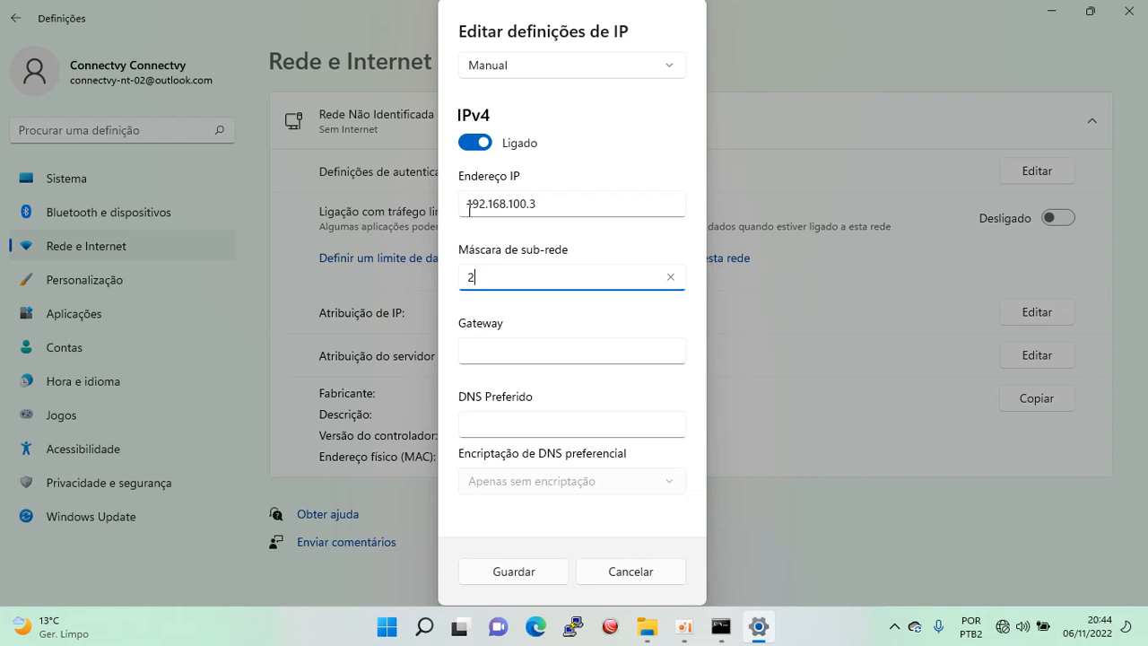
{"action": "type", "text": "55.255.255.255"}
{"action": "key", "text": "Tab"}
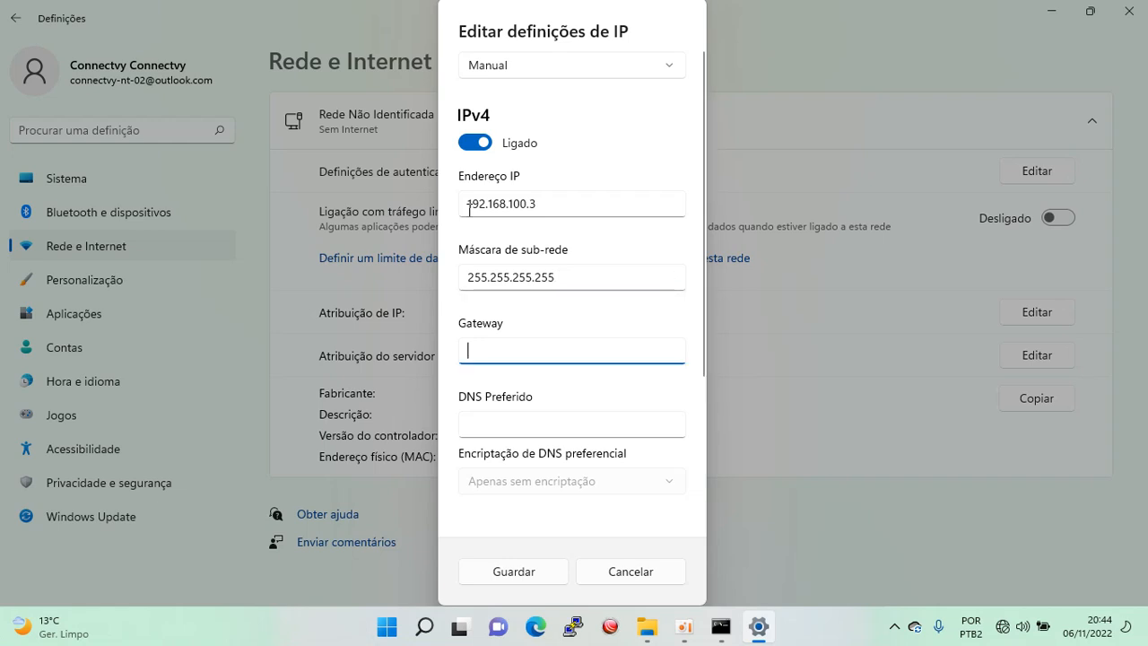
{"action": "type", "text": "192"}
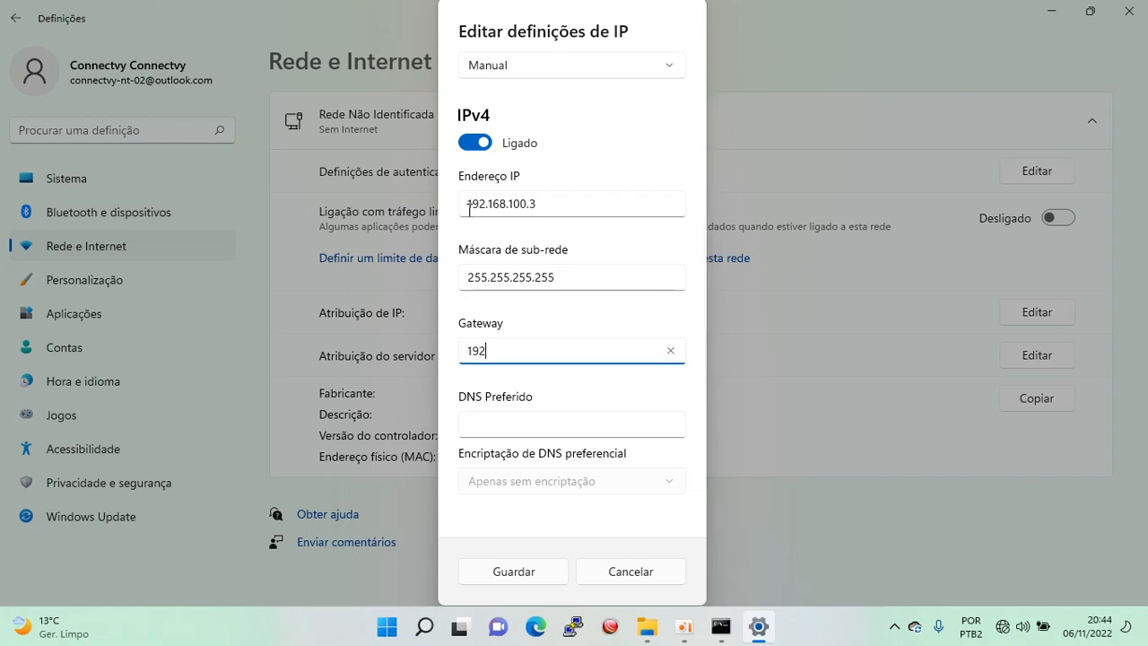
{"action": "type", "text": ".168.100.1"}
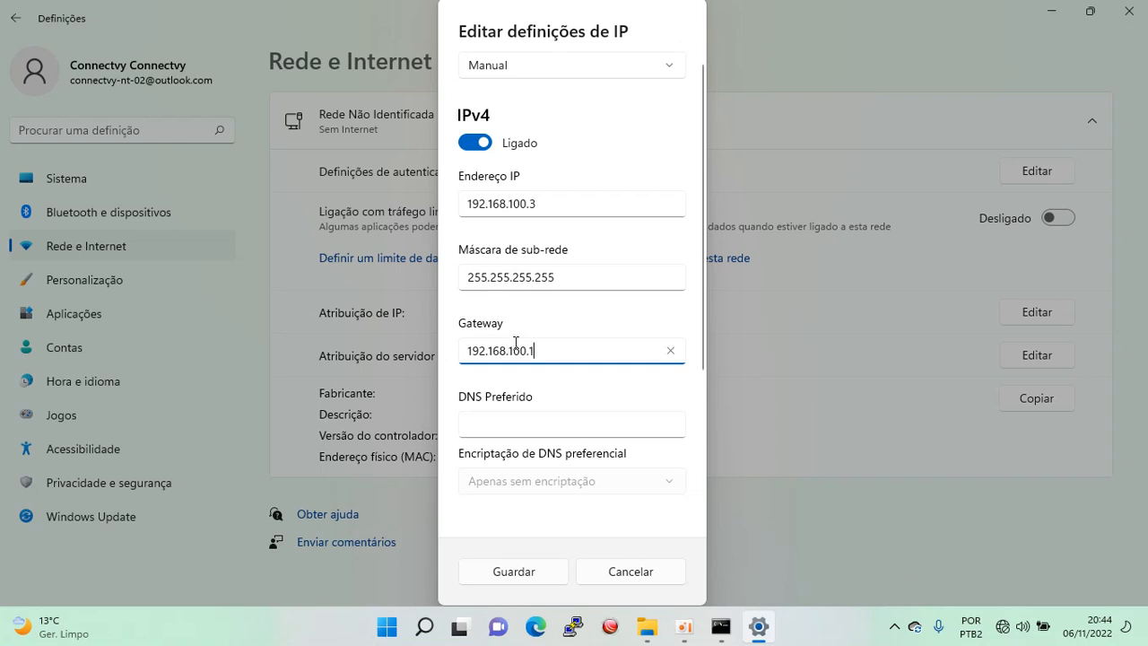
{"action": "left_click", "coordinate": [481, 425]}
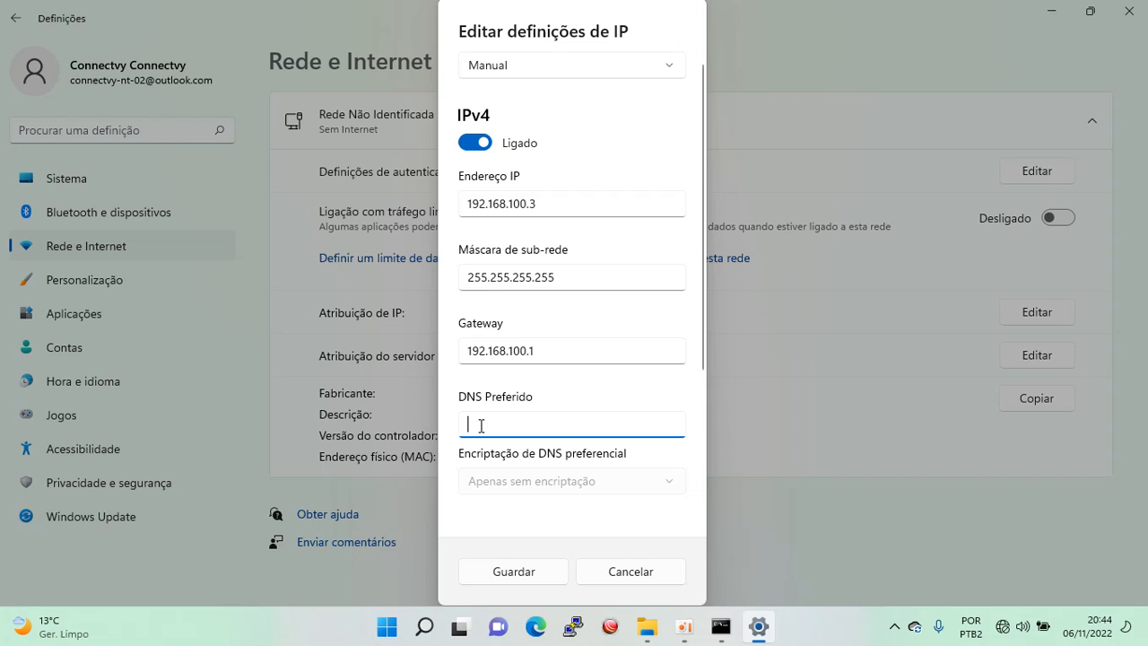
{"action": "type", "text": "8"}
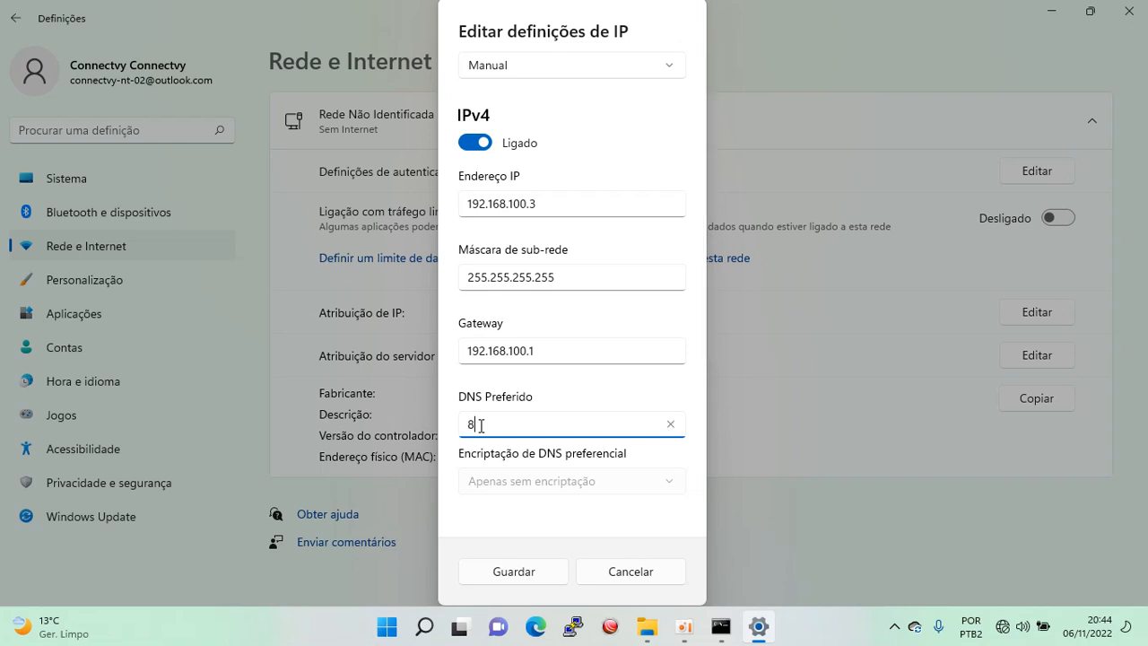
{"action": "type", "text": ".8.8.4"}
{"action": "left_click", "coordinate": [534, 575]}
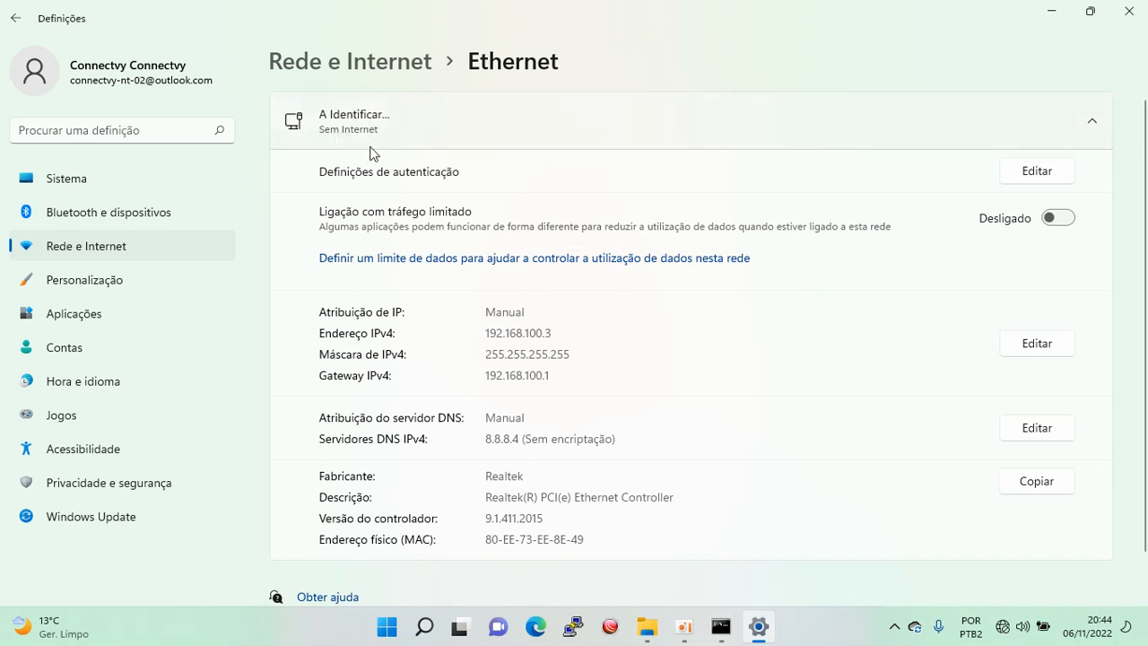
Rerun ipconfig to confirm 192.168.100.3 with gateway 192.168.100.1, then clear the windows to the desktop.
{"action": "left_click", "coordinate": [721, 627]}
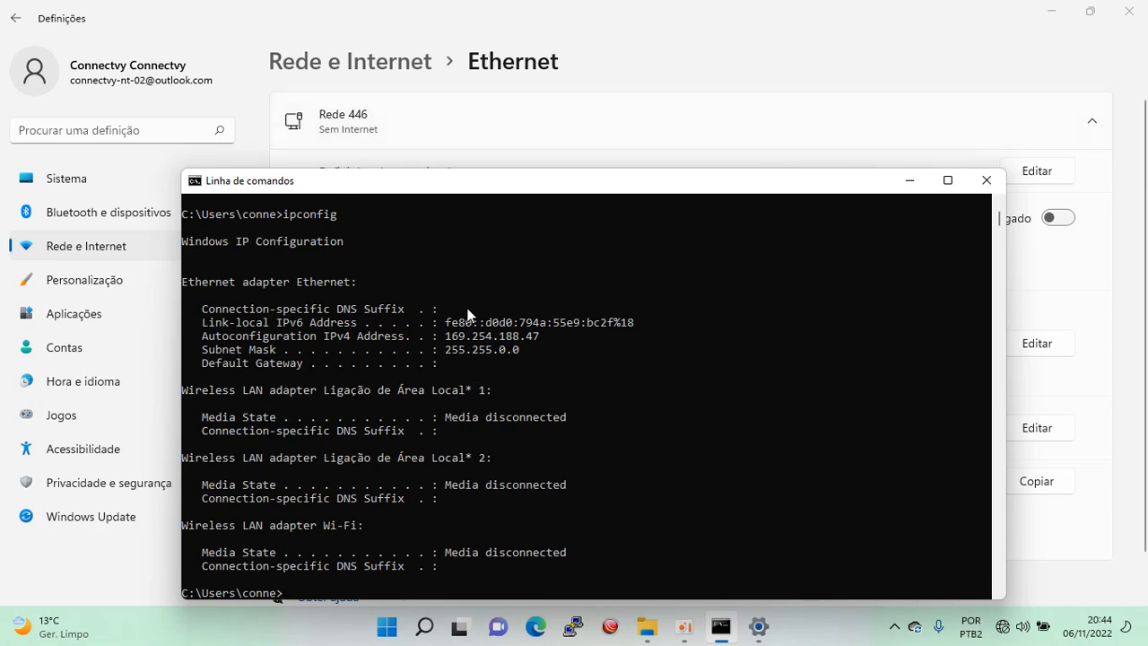
{"action": "key", "text": "Up"}
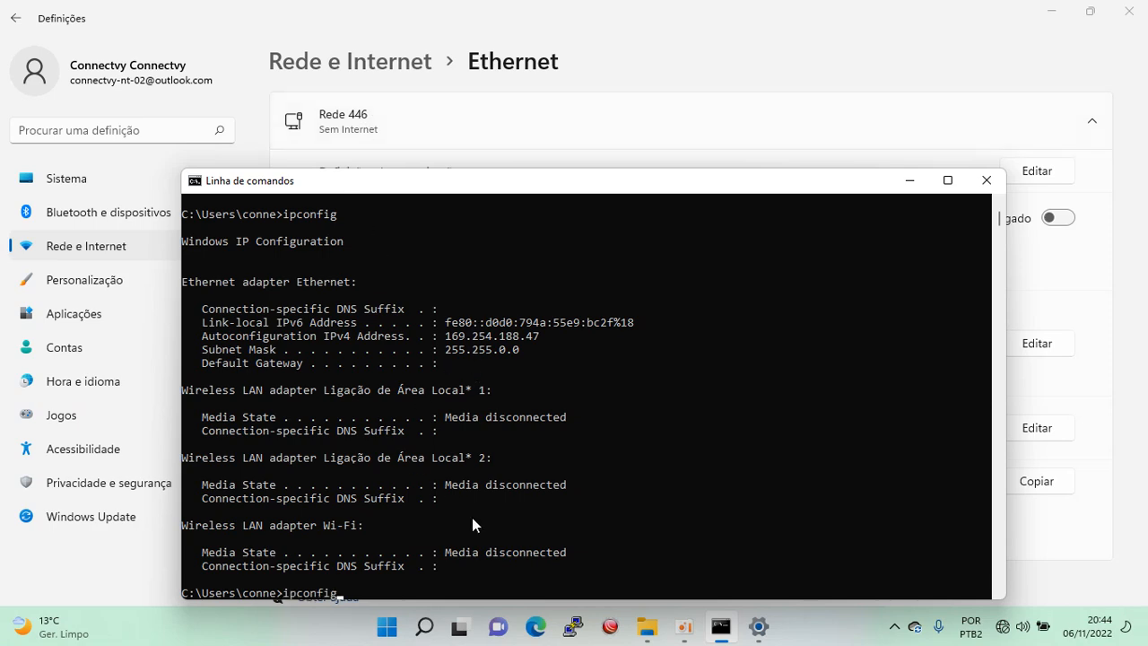
{"action": "key", "text": "Return"}
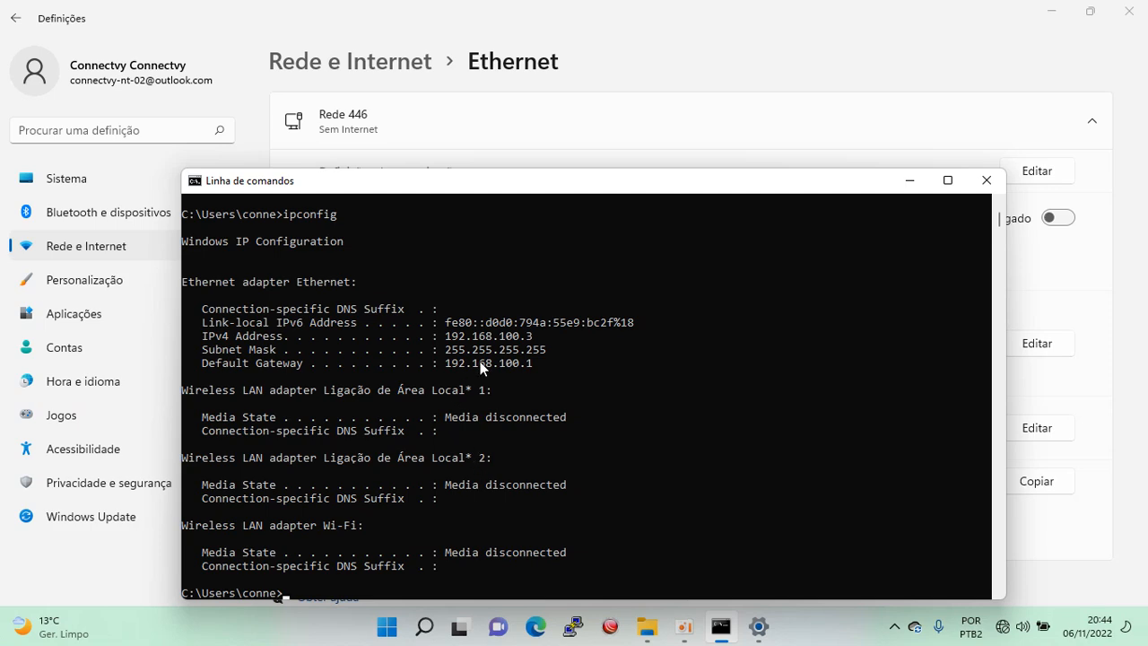
{"action": "left_click", "coordinate": [909, 180]}
{"action": "left_click", "coordinate": [1058, 14]}
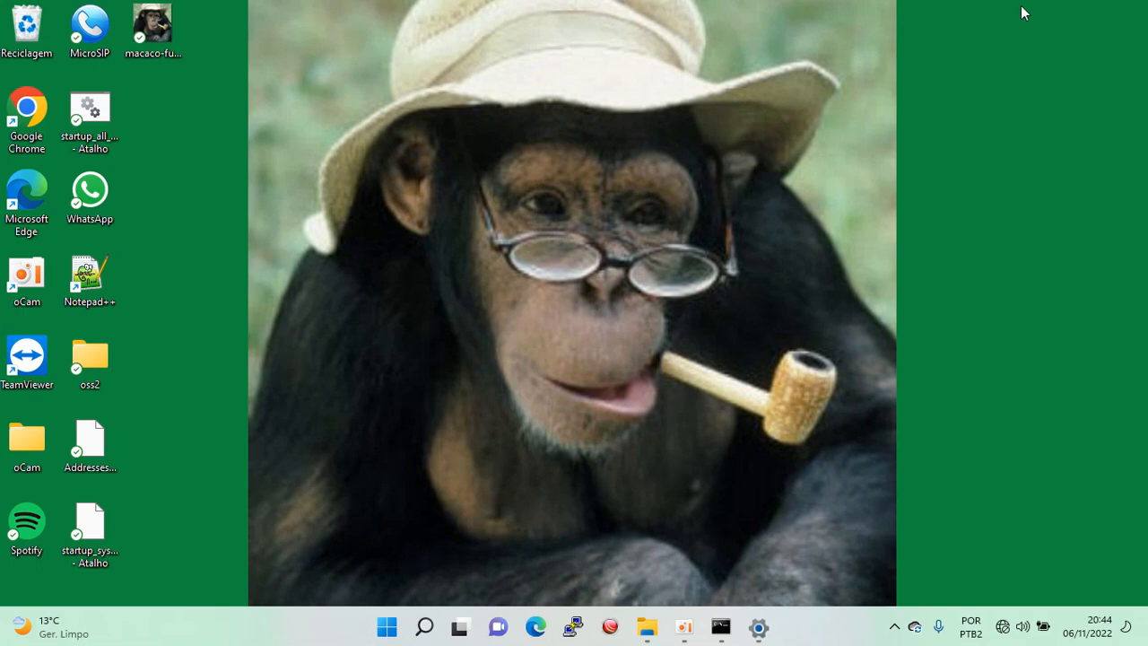
Launch Chrome maximised and load the router address 192.168.100.1.
{"action": "double_click", "coordinate": [33, 125]}
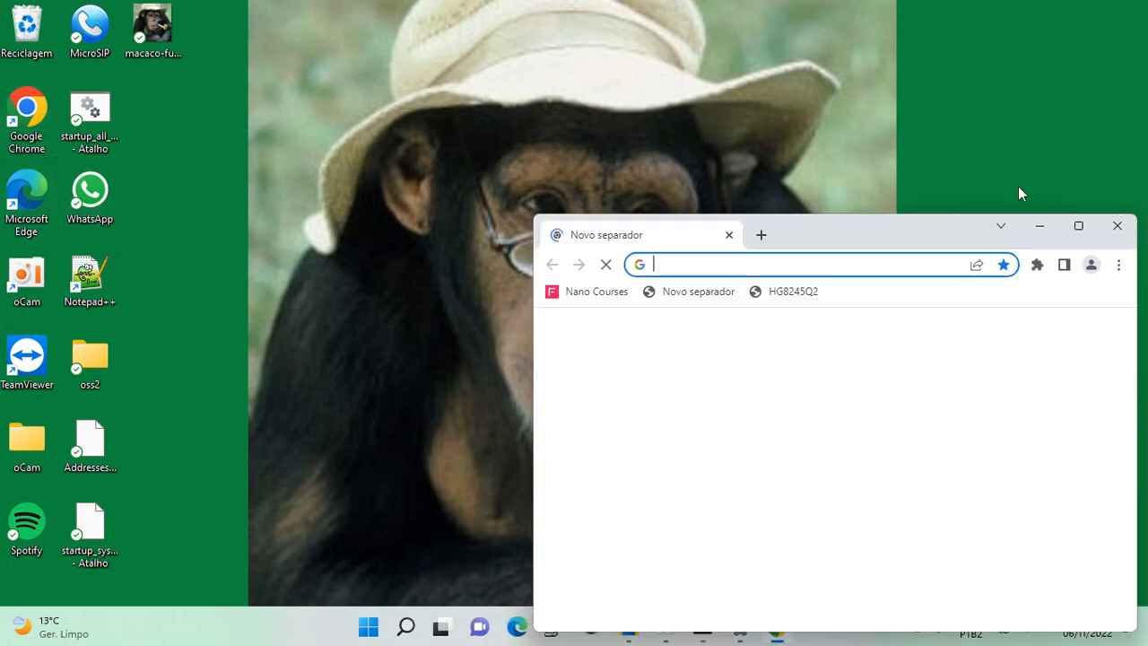
{"action": "left_click", "coordinate": [1080, 226]}
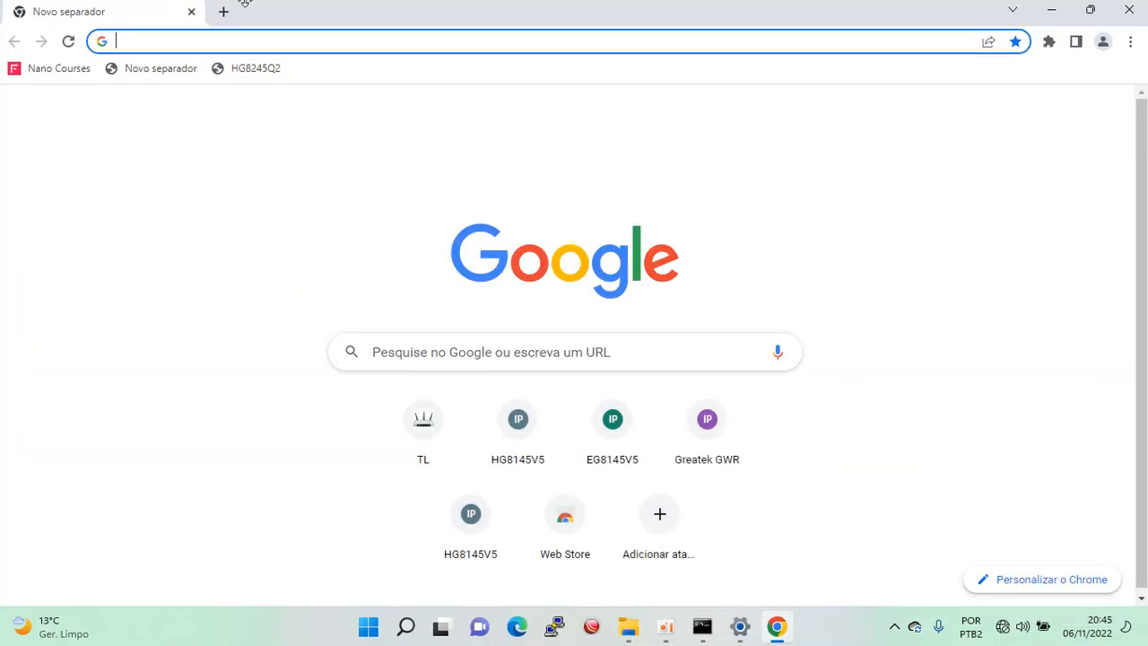
{"action": "type", "text": "192.168.0.1"}
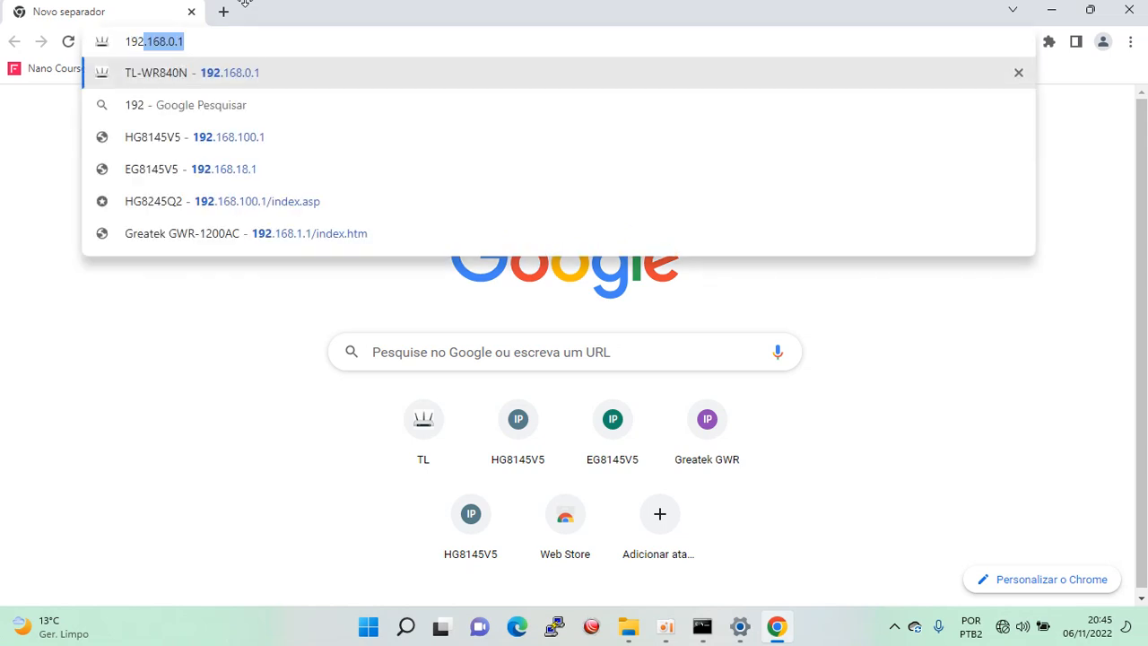
{"action": "key", "text": "Right"}
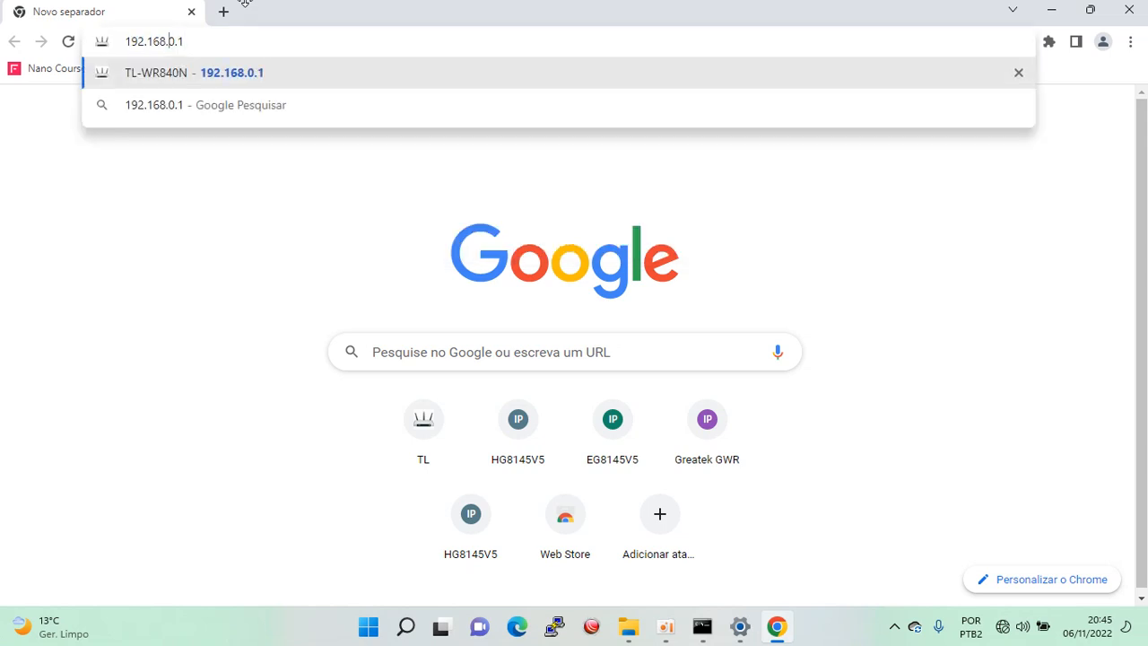
{"action": "key", "text": "Left"}
{"action": "key", "text": "Left"}
{"action": "key", "text": "Left"}
{"action": "type", "text": "100"}
{"action": "key", "text": "BackSpace"}
{"action": "key", "text": "Return"}
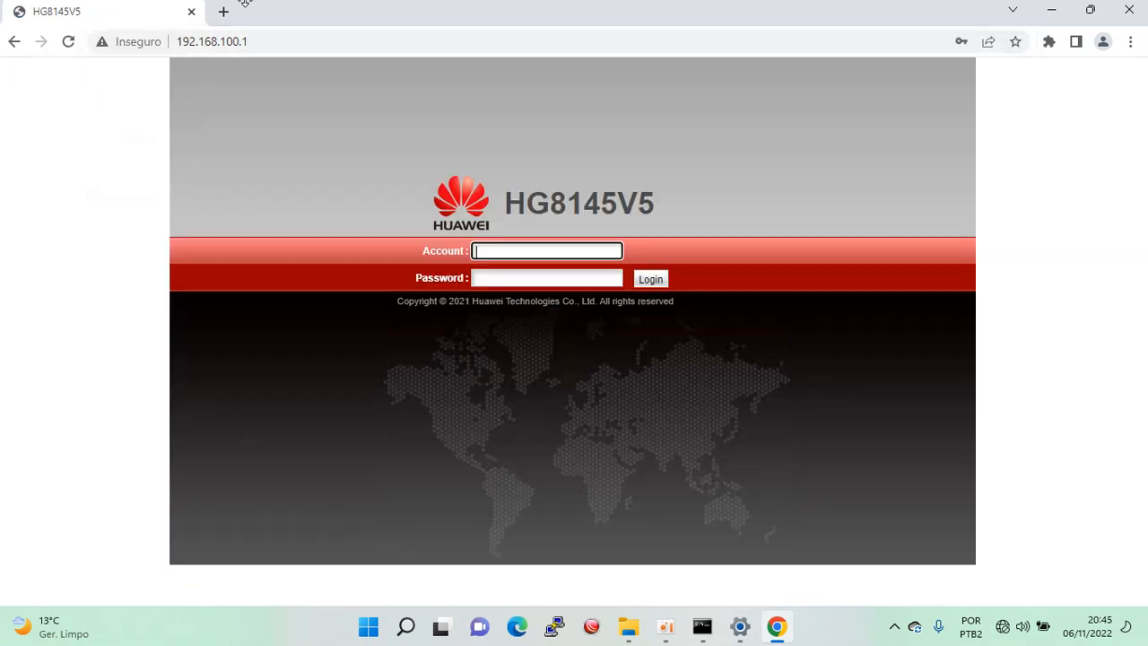
Log in with the browser's saved administrator account and go to the WAN page.
{"action": "left_click", "coordinate": [556, 249]}
{"action": "left_click", "coordinate": [575, 288]}
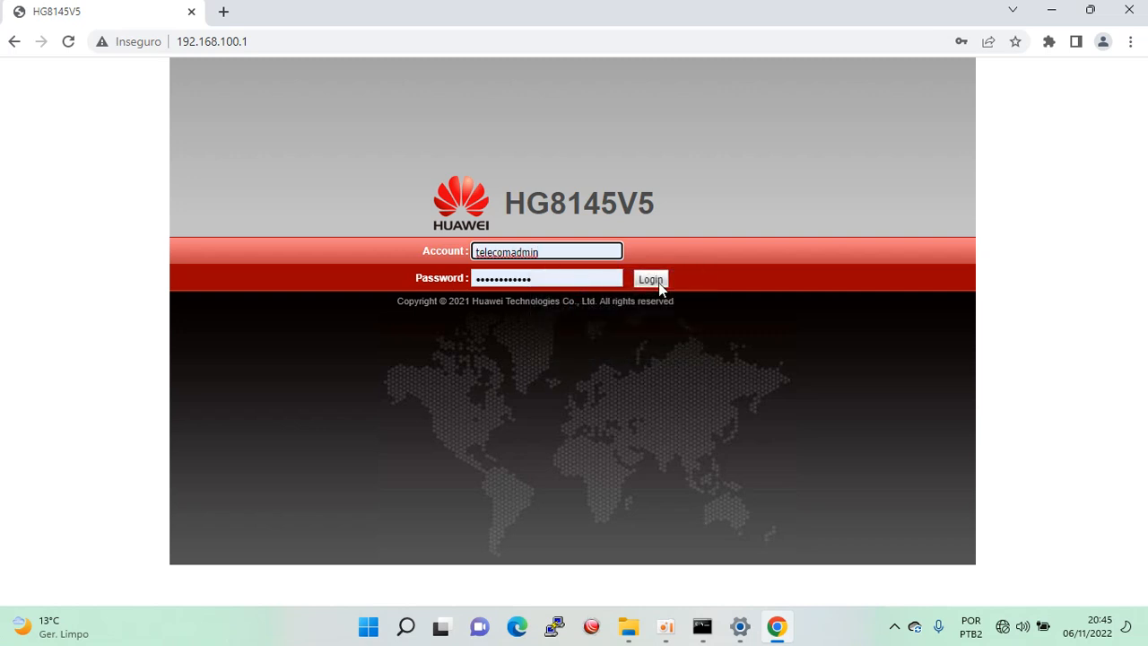
{"action": "left_click", "coordinate": [658, 283]}
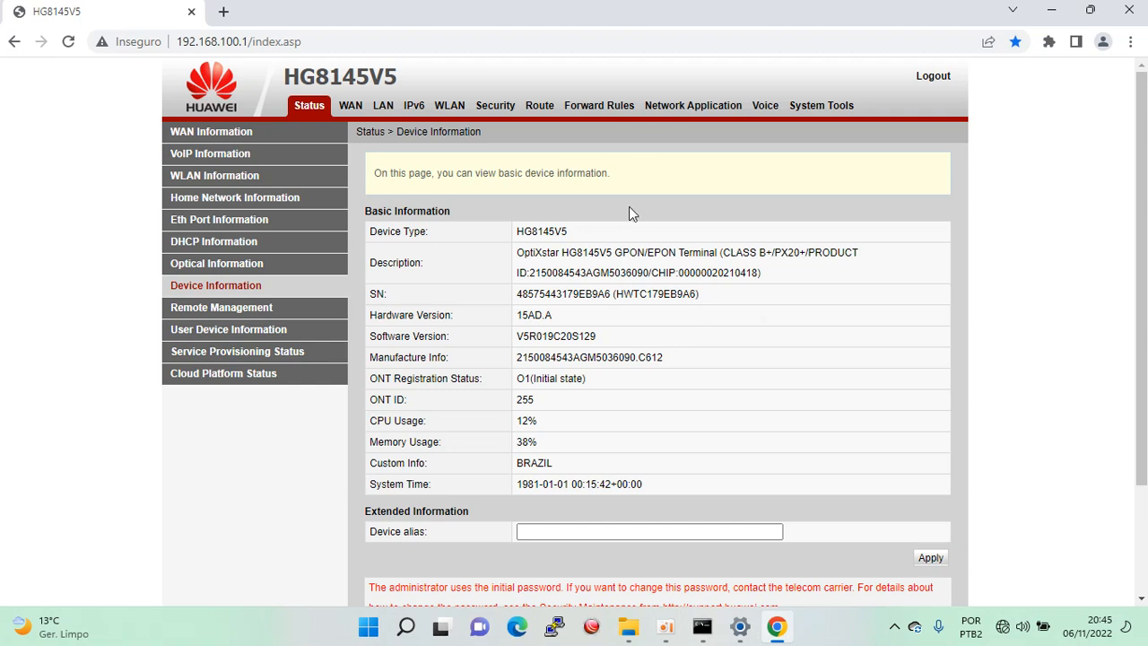
{"action": "left_click", "coordinate": [349, 109]}
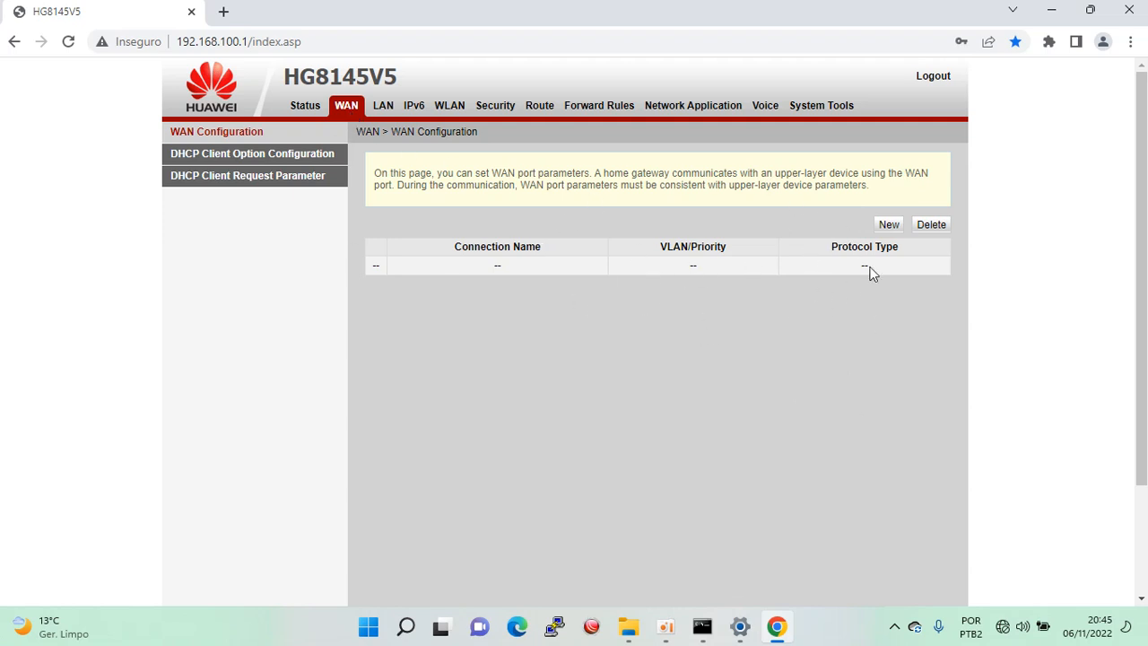
Create a new PPPoE WAN connection with VLAN ID 4001 and MRU 1480.
{"action": "left_click", "coordinate": [889, 224]}
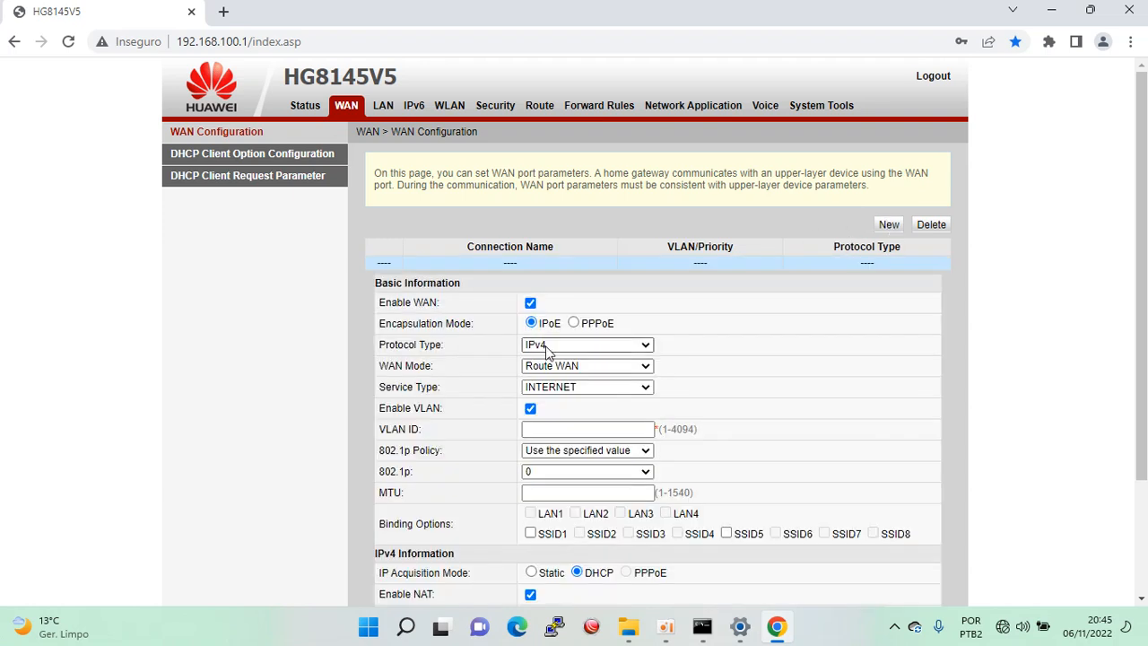
{"action": "left_click", "coordinate": [573, 324]}
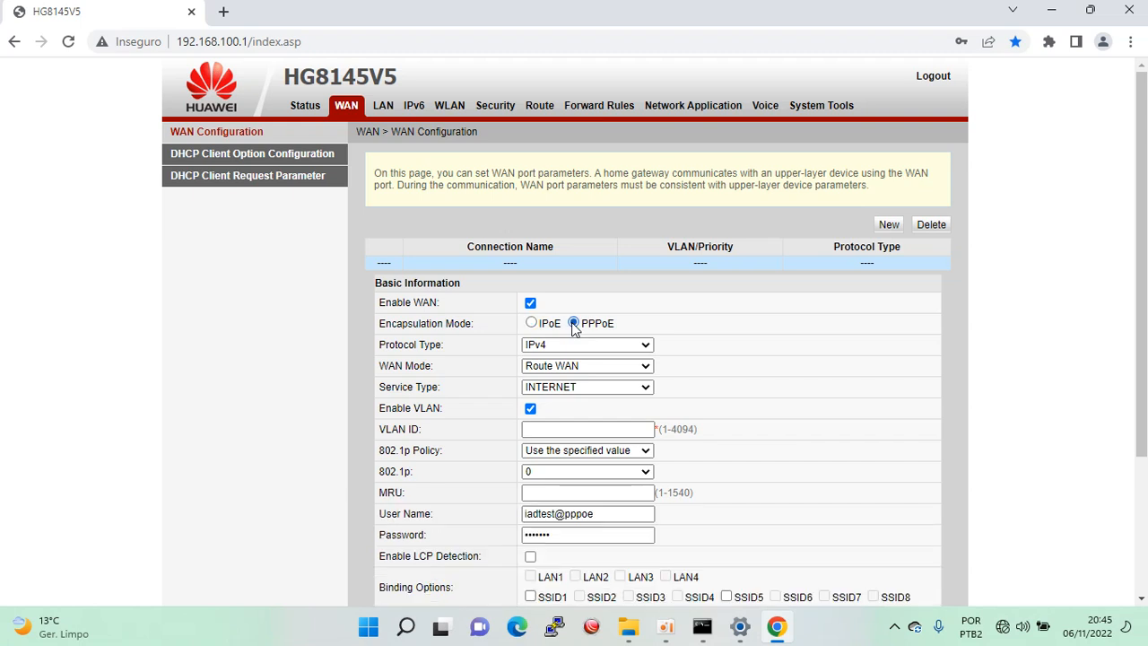
{"action": "left_click", "coordinate": [549, 429]}
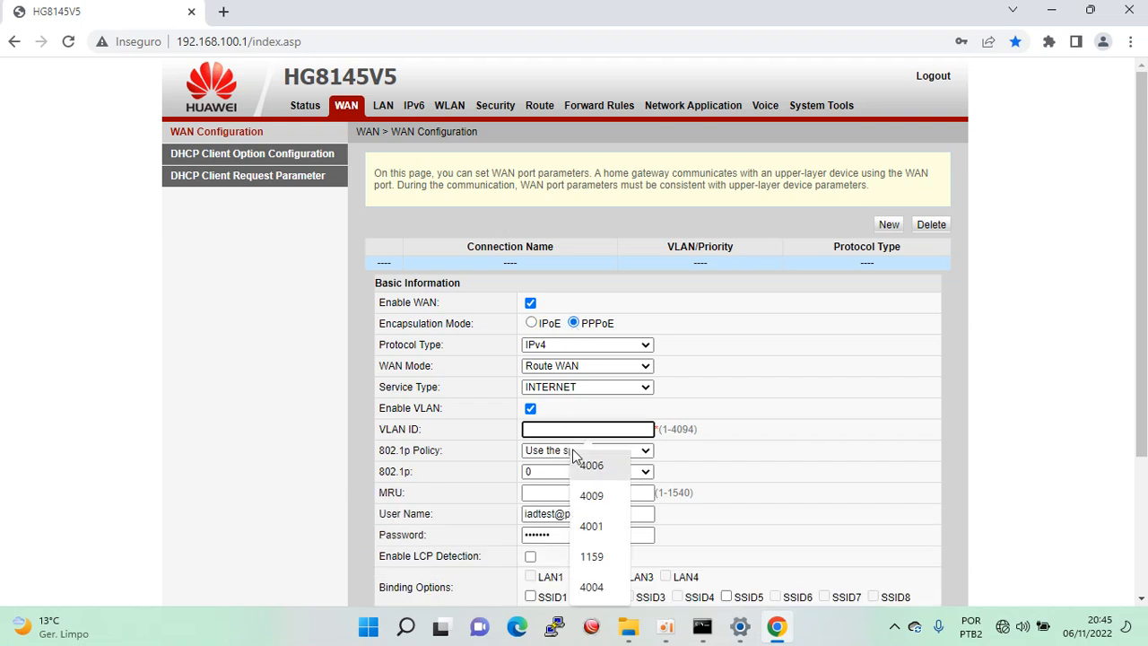
{"action": "left_click", "coordinate": [594, 526]}
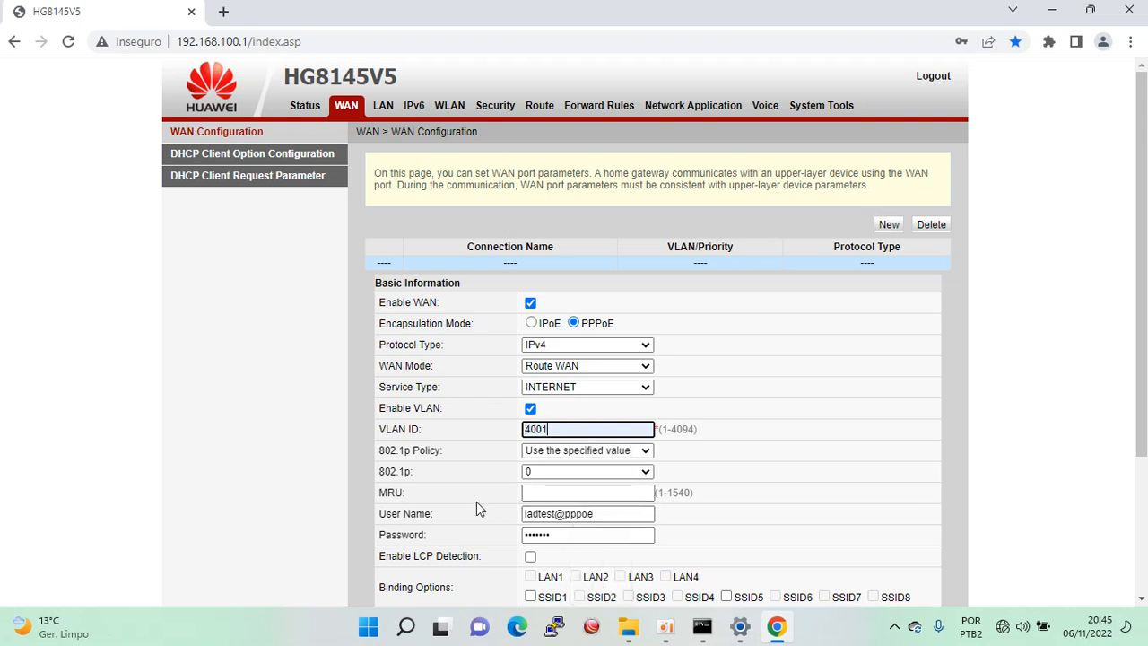
{"action": "left_click", "coordinate": [535, 489]}
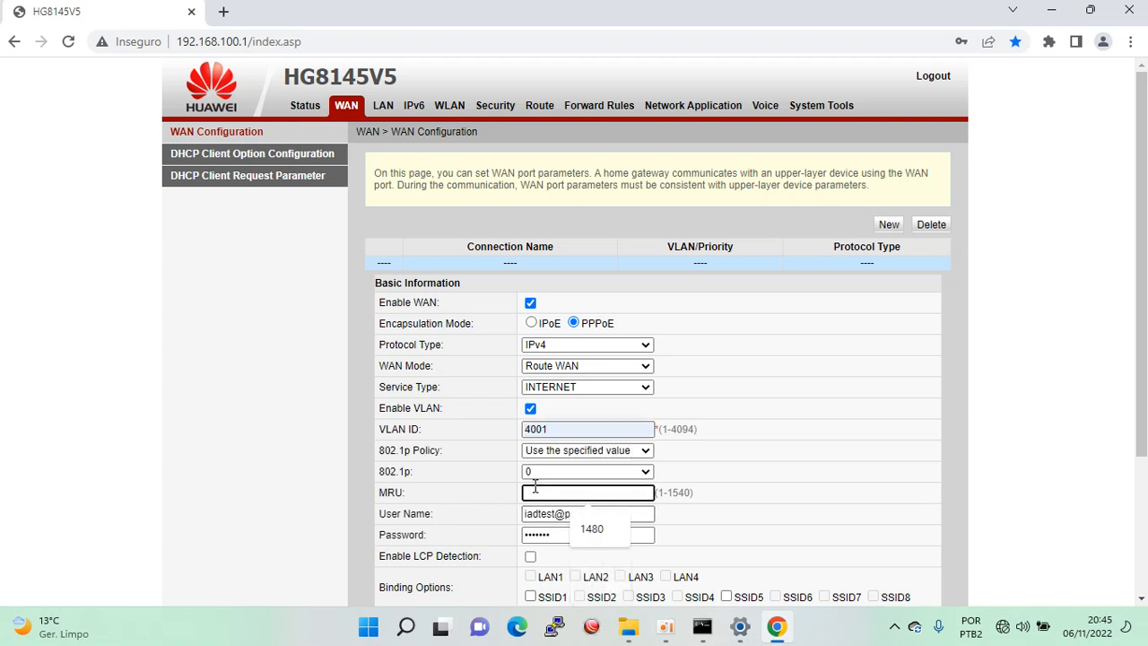
{"action": "left_click", "coordinate": [593, 531]}
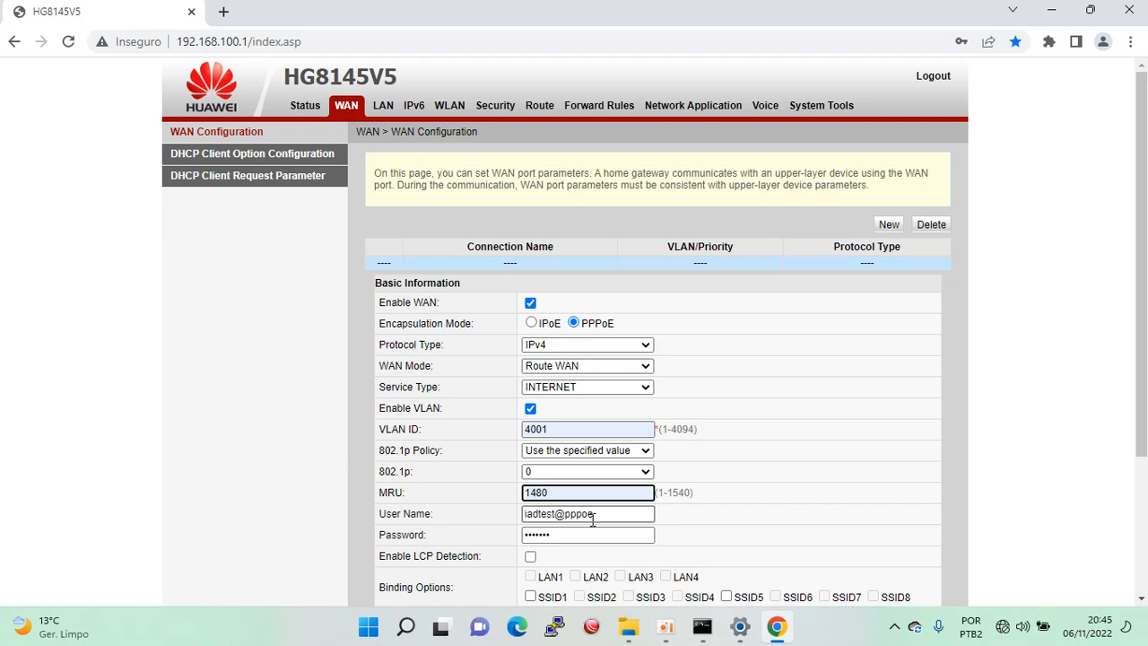
Enter the PPPoE user name and password, apply, and decline Chrome's password saving.
{"action": "triple_click", "coordinate": [592, 520]}
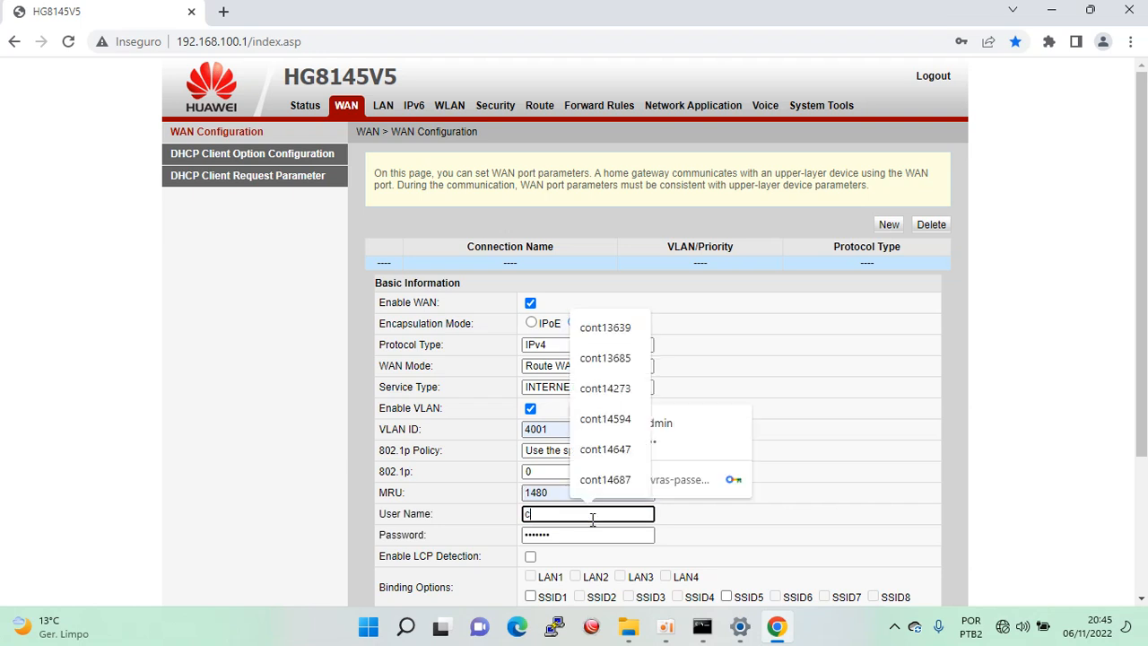
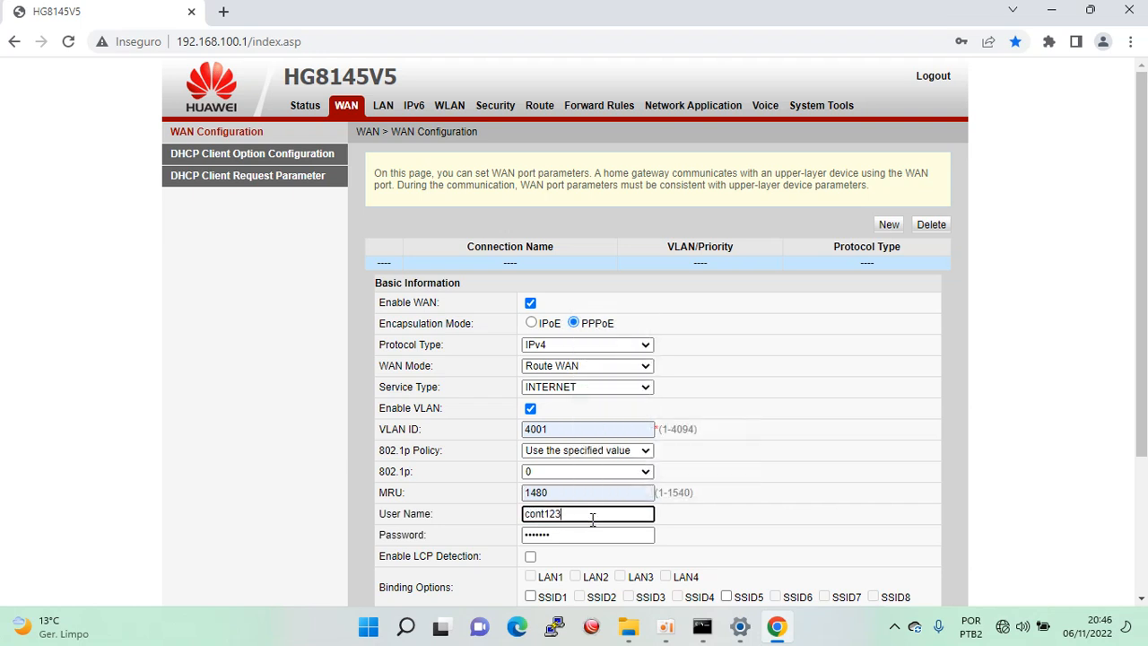
{"action": "double_click", "coordinate": [569, 514]}
{"action": "key", "text": "Tab"}
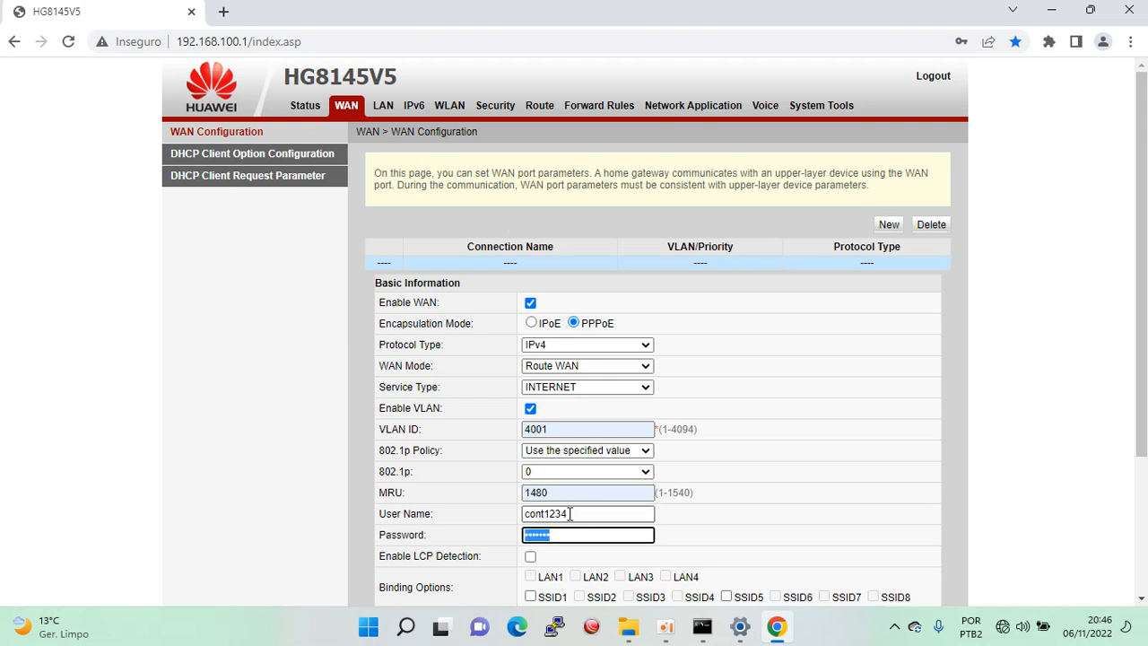
{"action": "key", "text": "ctrl+v"}
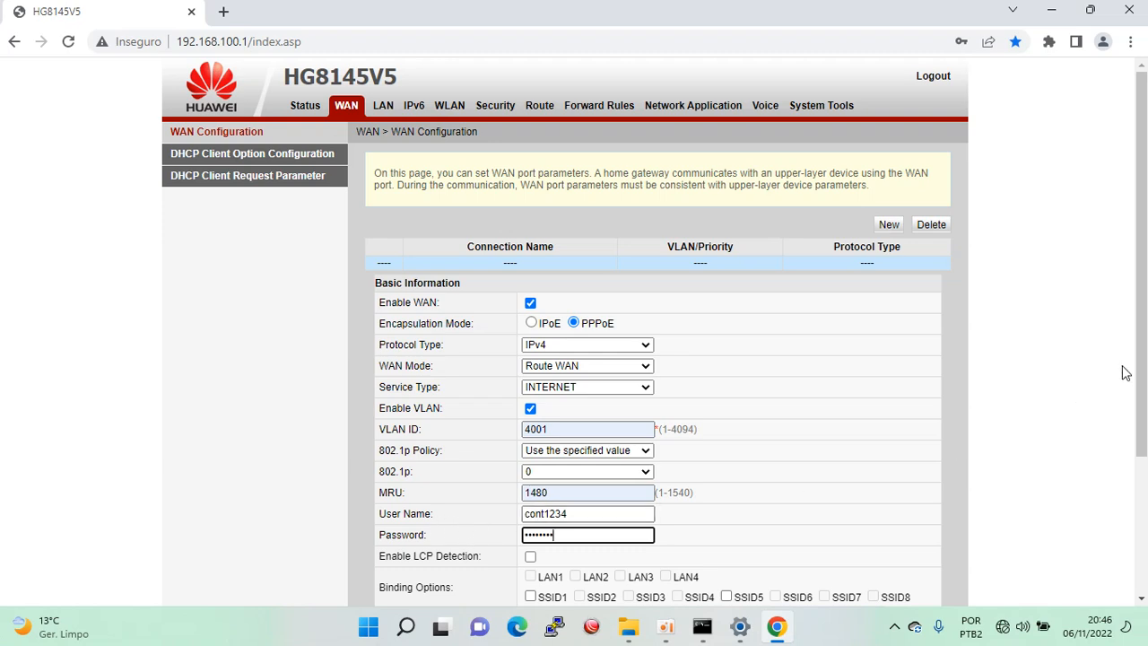
{"action": "scroll", "coordinate": [1141, 359], "scroll_direction": "down", "scroll_amount": 3}
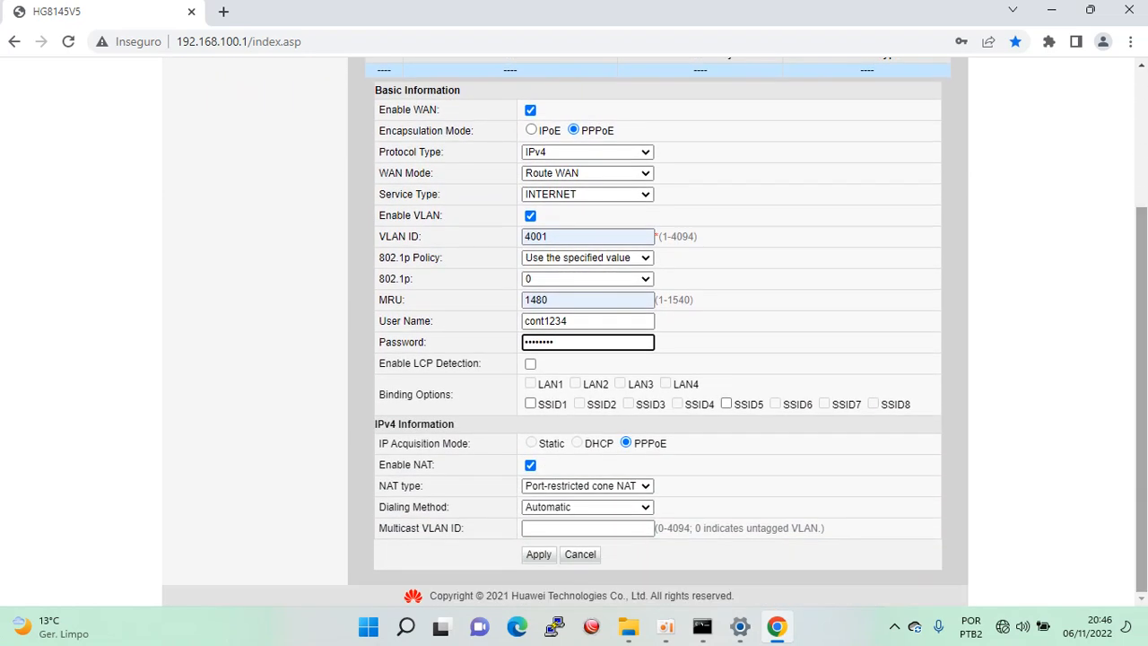
{"action": "left_click", "coordinate": [540, 556]}
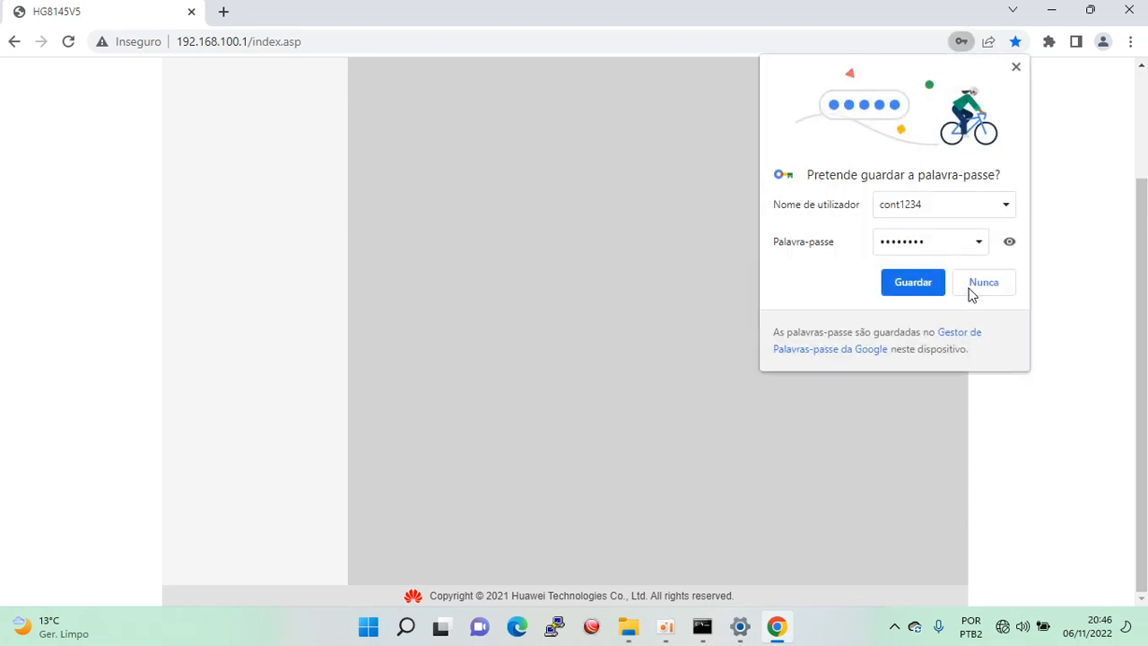
{"action": "left_click", "coordinate": [984, 283]}
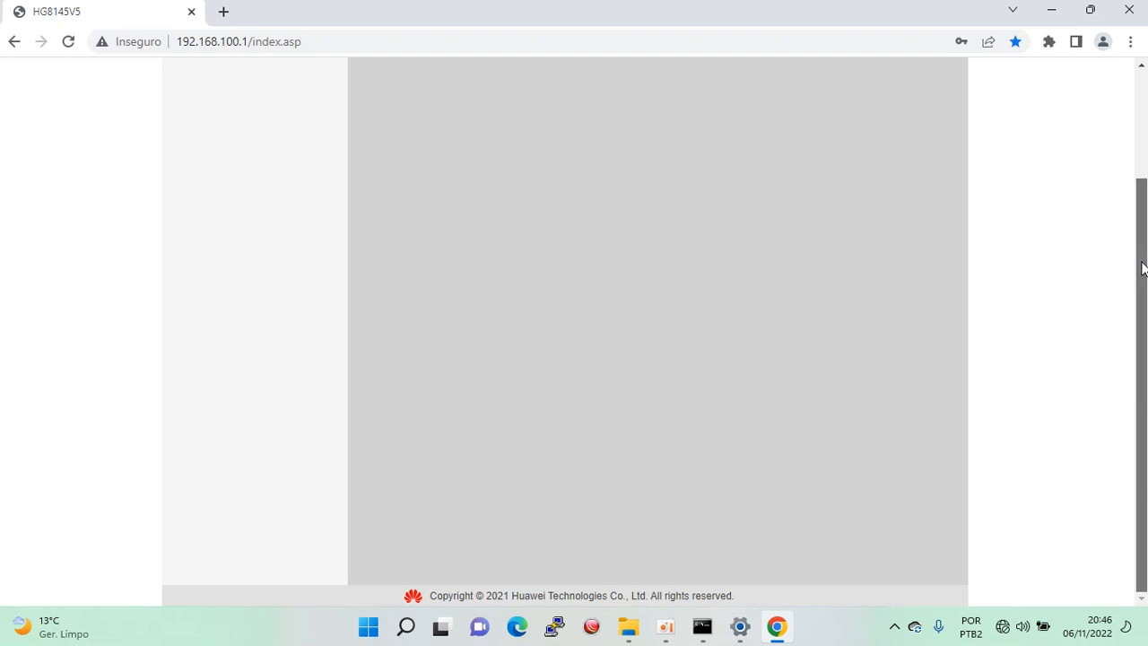
On the LAN page, tick LAN1, LAN2, LAN3 and LAN4 as Layer 3 ports and apply.
{"action": "left_click_drag", "start_coordinate": [1144, 264], "coordinate": [1143, 132]}
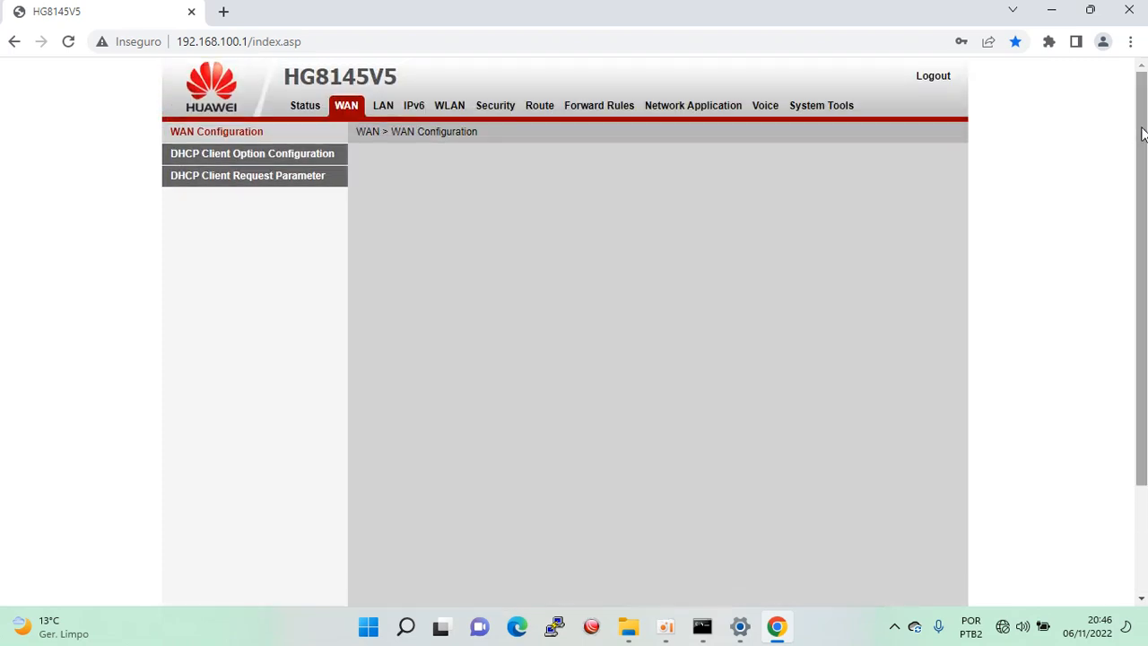
{"action": "left_click", "coordinate": [384, 110]}
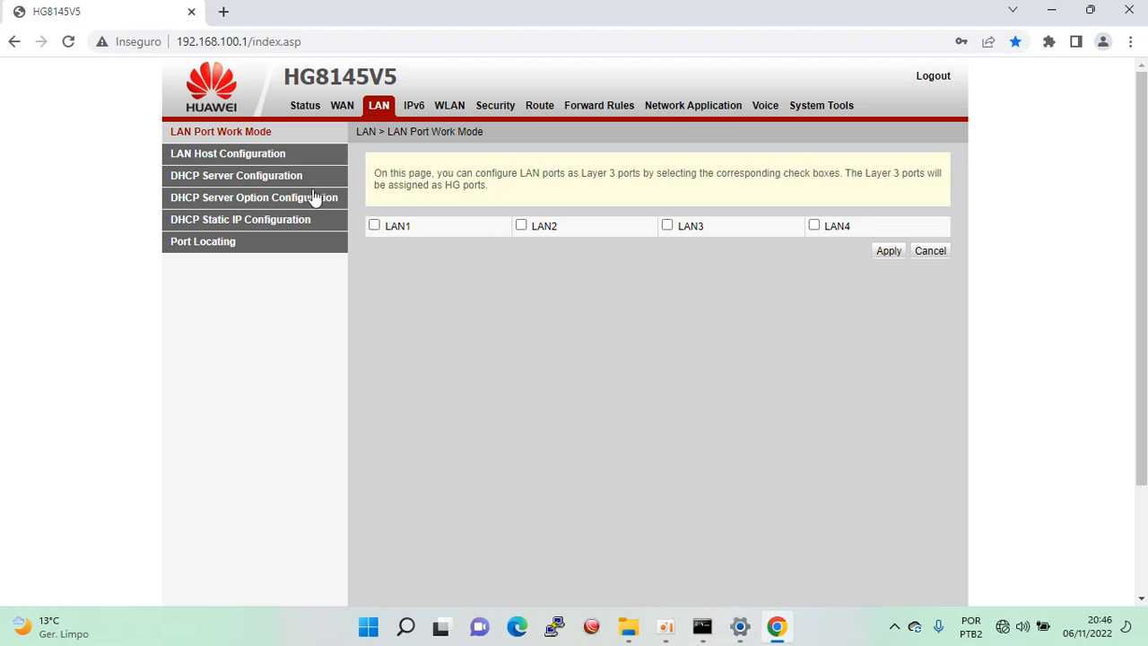
{"action": "left_click", "coordinate": [375, 226]}
{"action": "key", "text": "Tab"}
{"action": "key", "text": "space"}
{"action": "key", "text": "Tab"}
{"action": "key", "text": "space"}
{"action": "key", "text": "Tab"}
{"action": "key", "text": "space"}
{"action": "key", "text": "Tab"}
{"action": "key", "text": "Return"}
{"action": "left_click", "coordinate": [454, 110]}
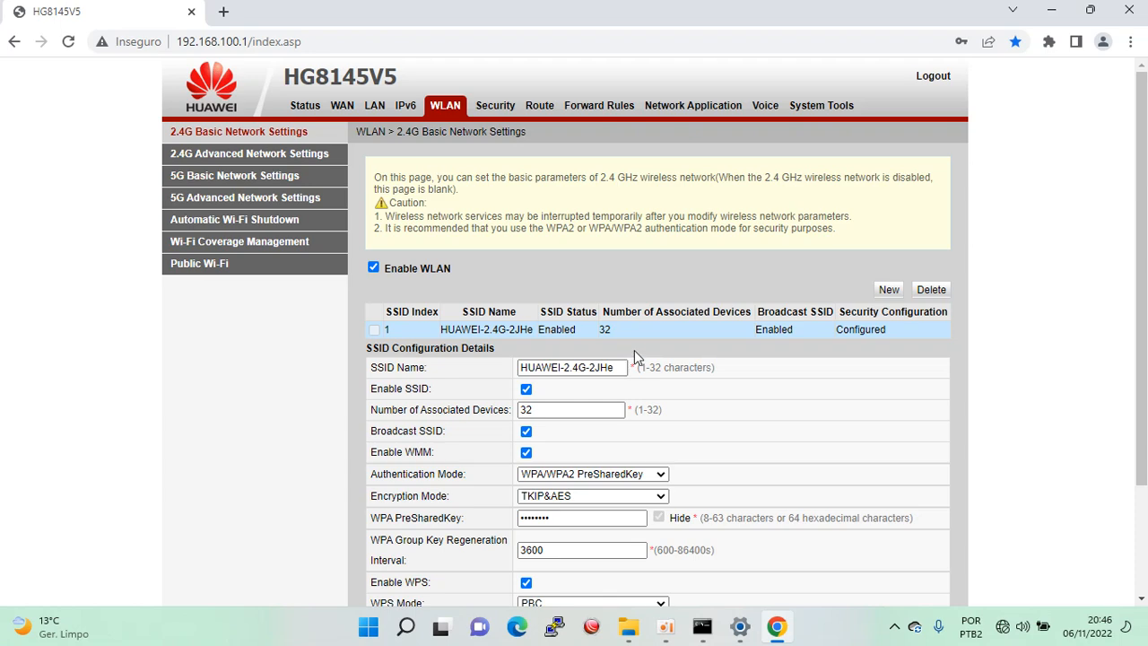
Change the 2.4G SSID Name to Batata-2.4G, replace the WPA PreSharedKey, and apply.
{"action": "left_click_drag", "start_coordinate": [1144, 212], "coordinate": [1145, 324]}
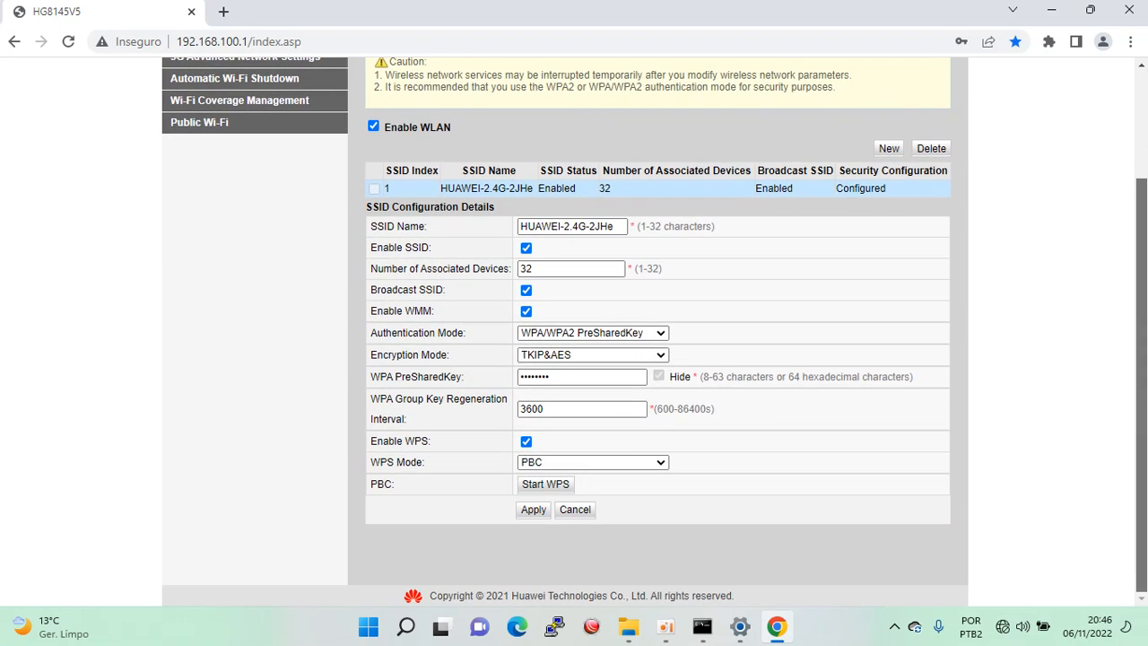
{"action": "left_click", "coordinate": [619, 224]}
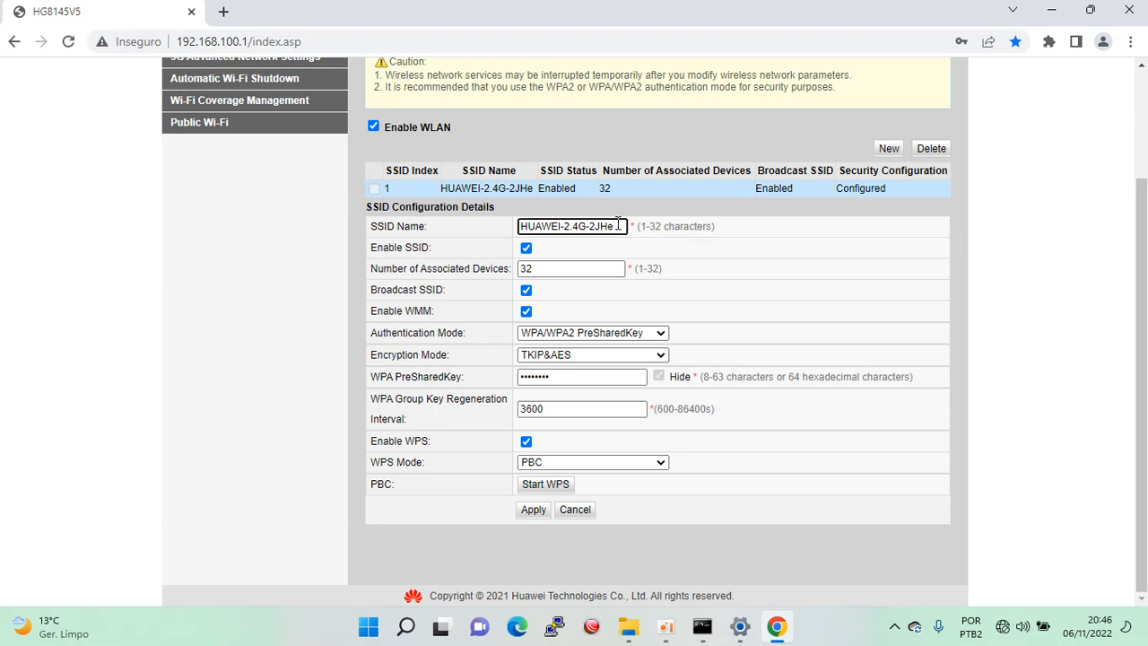
{"action": "key", "text": "BackSpace"}
{"action": "key", "text": "BackSpace"}
{"action": "key", "text": "BackSpace"}
{"action": "key", "text": "BackSpace"}
{"action": "key", "text": "BackSpace"}
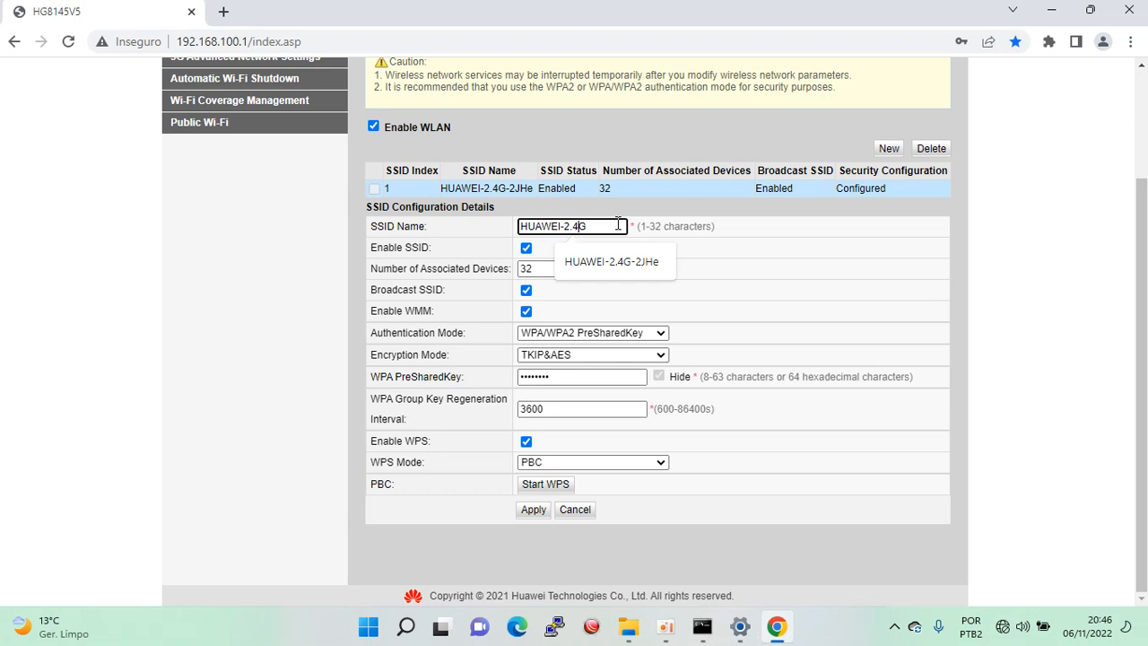
{"action": "key", "text": "BackSpace"}
{"action": "key", "text": "BackSpace"}
{"action": "key", "text": "BackSpace"}
{"action": "key", "text": "BackSpace"}
{"action": "key", "text": "BackSpace"}
{"action": "key", "text": "BackSpace"}
{"action": "key", "text": "BackSpace"}
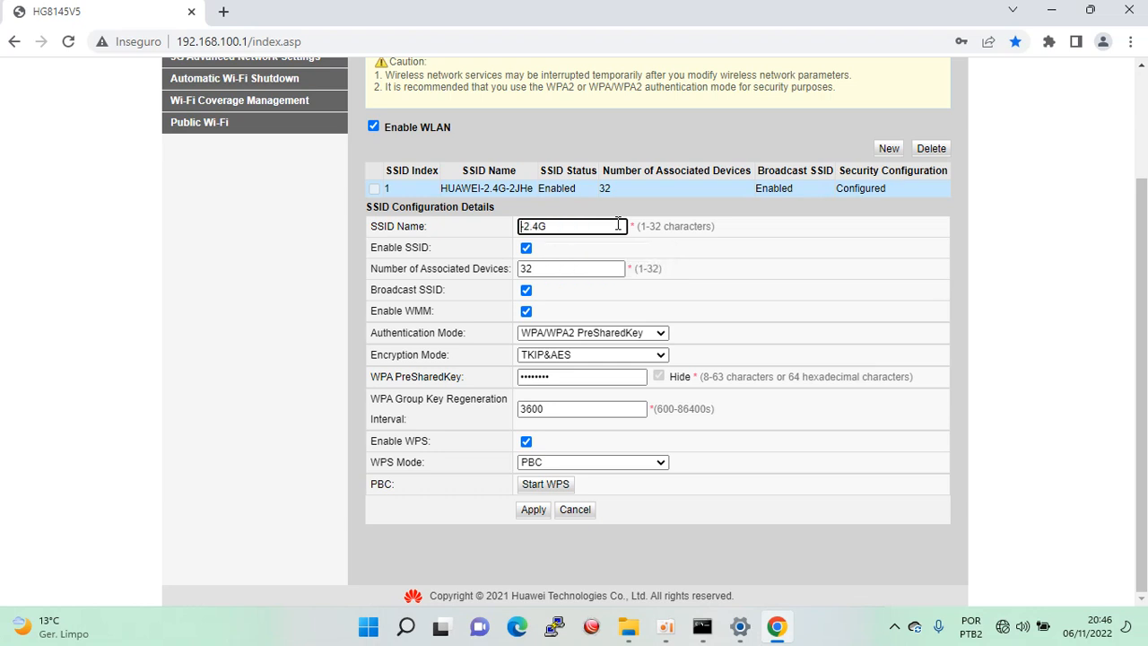
{"action": "type", "text": "Batata"}
{"action": "double_click", "coordinate": [545, 377]}
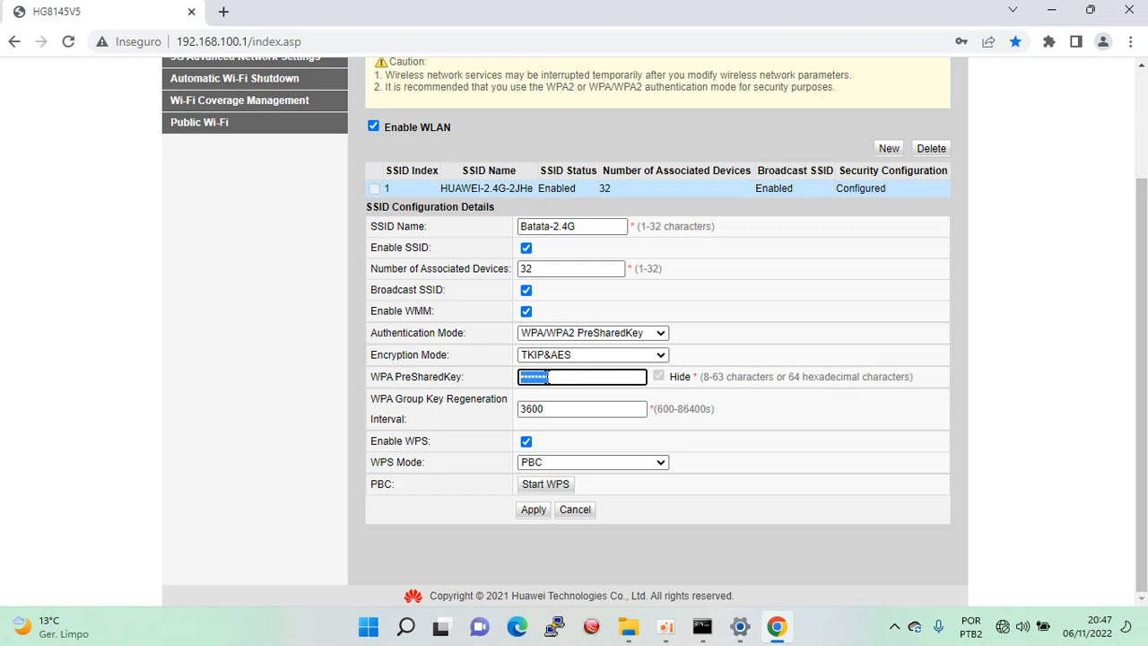
{"action": "type", "text": "••"}
{"action": "left_click", "coordinate": [534, 508]}
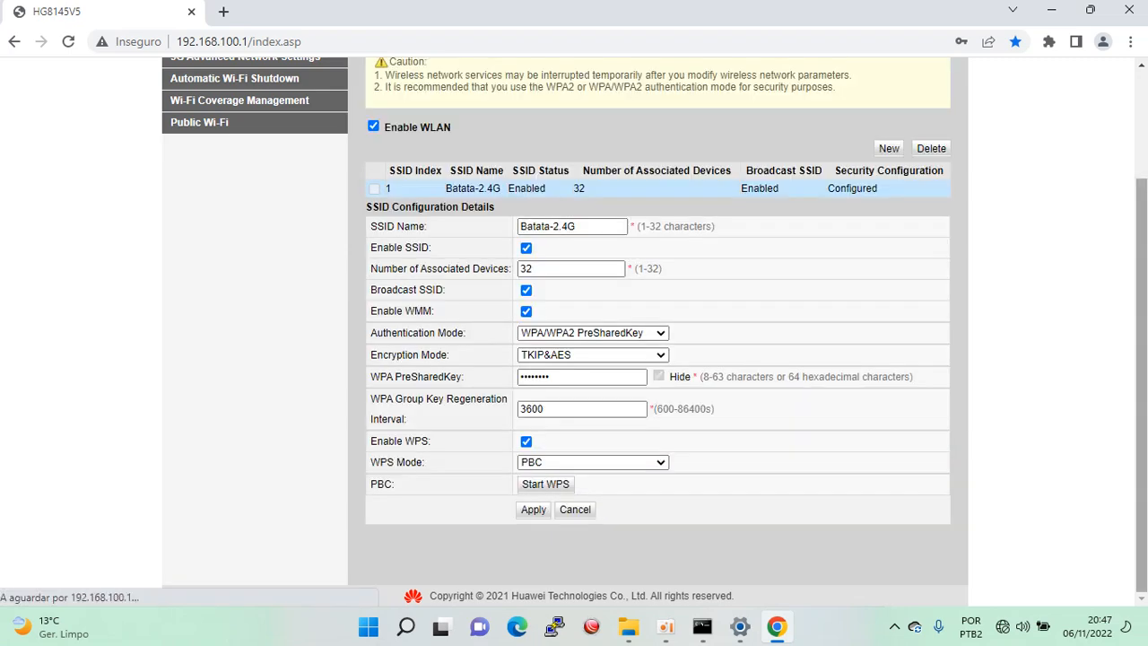
{"action": "left_click_drag", "start_coordinate": [1143, 368], "coordinate": [1145, 298]}
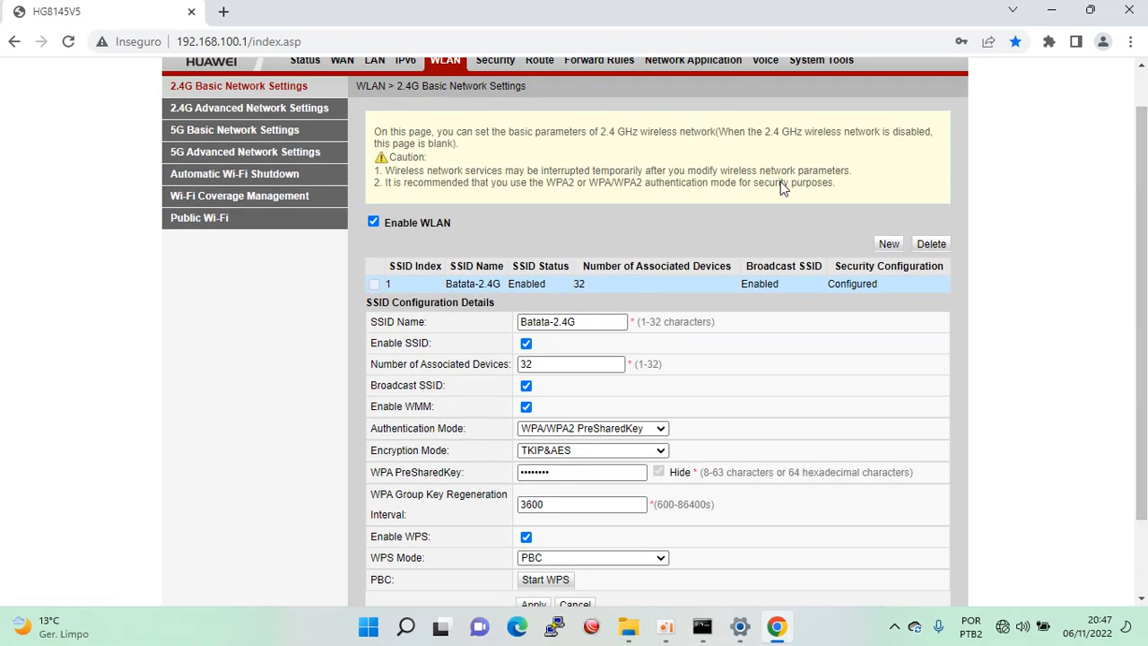
{"action": "left_click", "coordinate": [232, 112]}
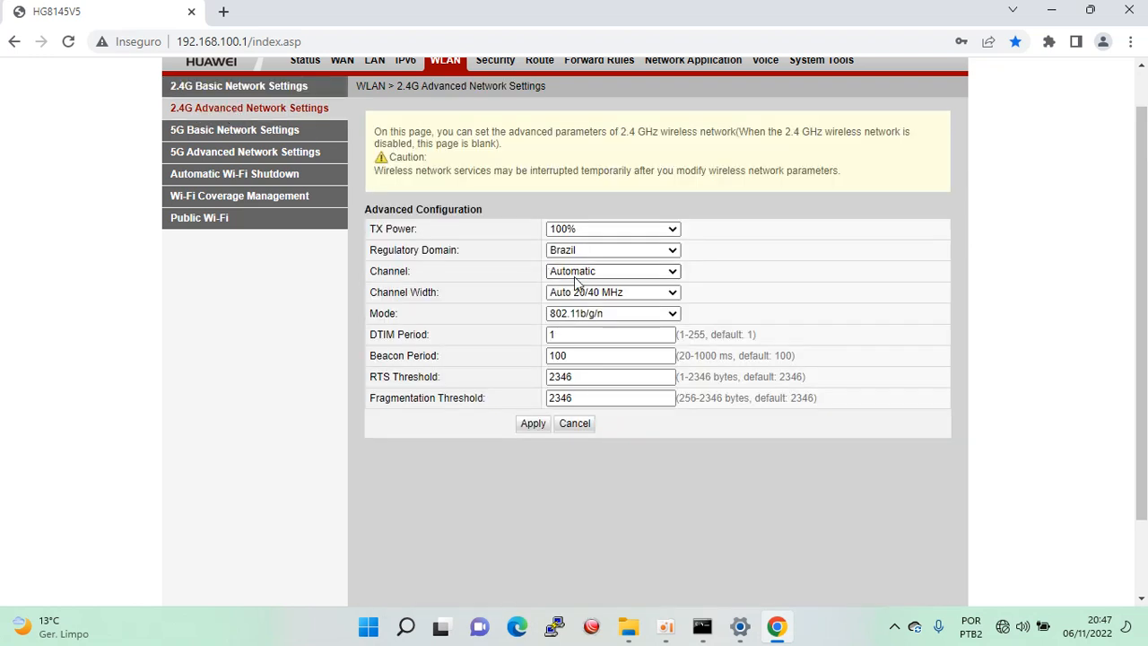
Select channel 7 for the 2.4G network, leaving channel width at Auto 20/40 MHz.
{"action": "left_click", "coordinate": [613, 271]}
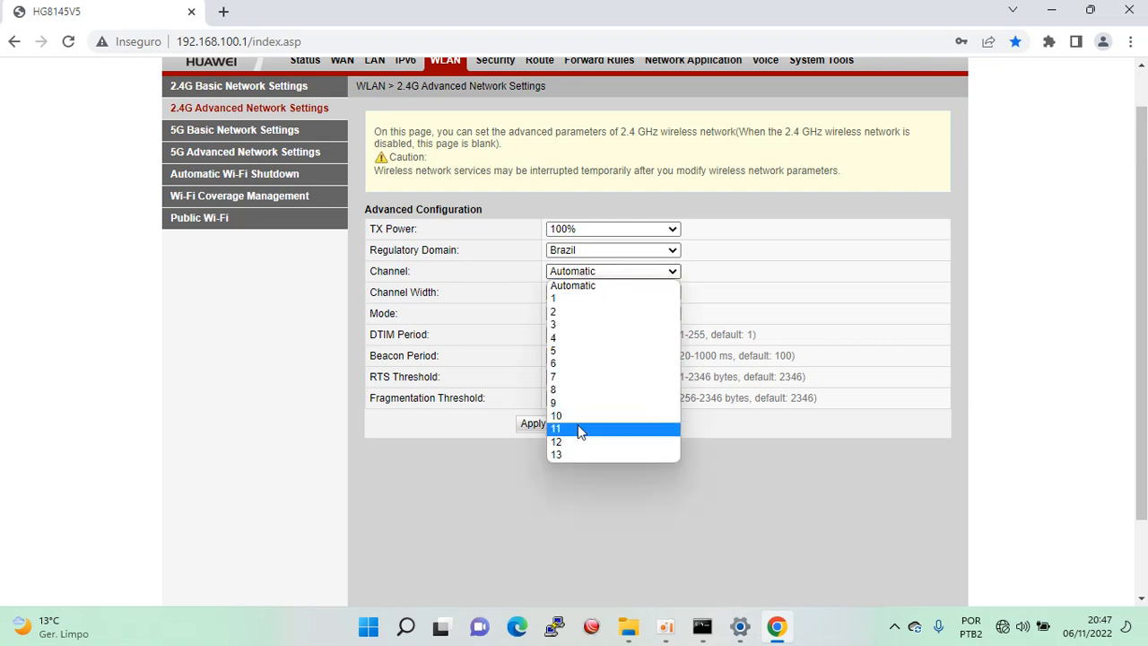
{"action": "left_click", "coordinate": [560, 378]}
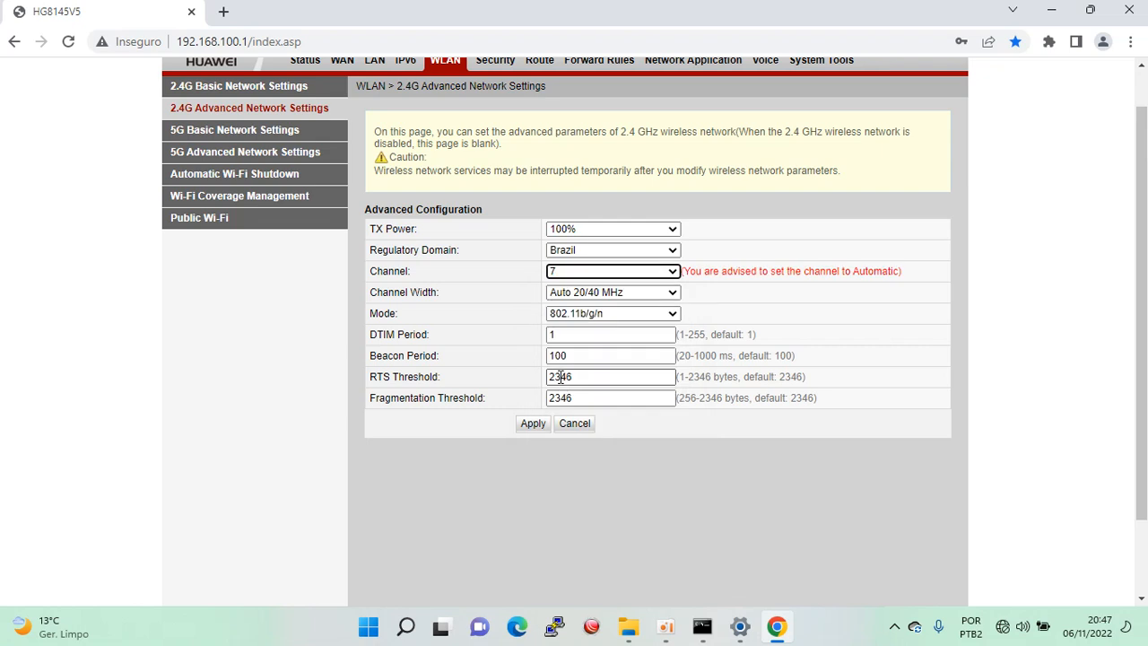
{"action": "left_click", "coordinate": [581, 296]}
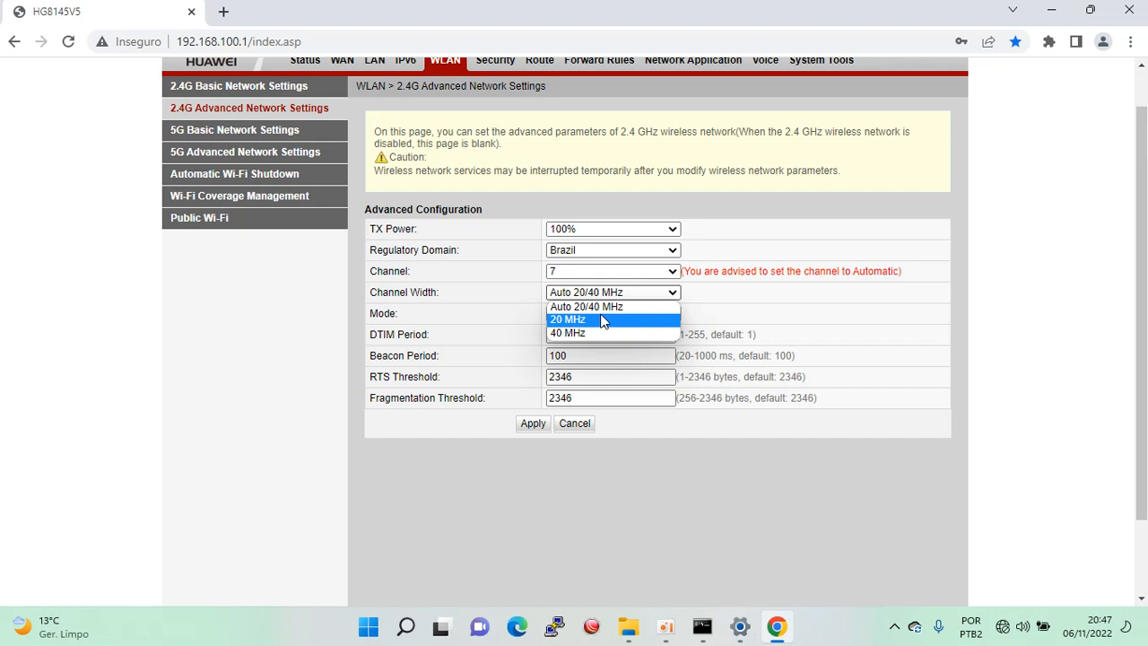
{"action": "left_click", "coordinate": [513, 368]}
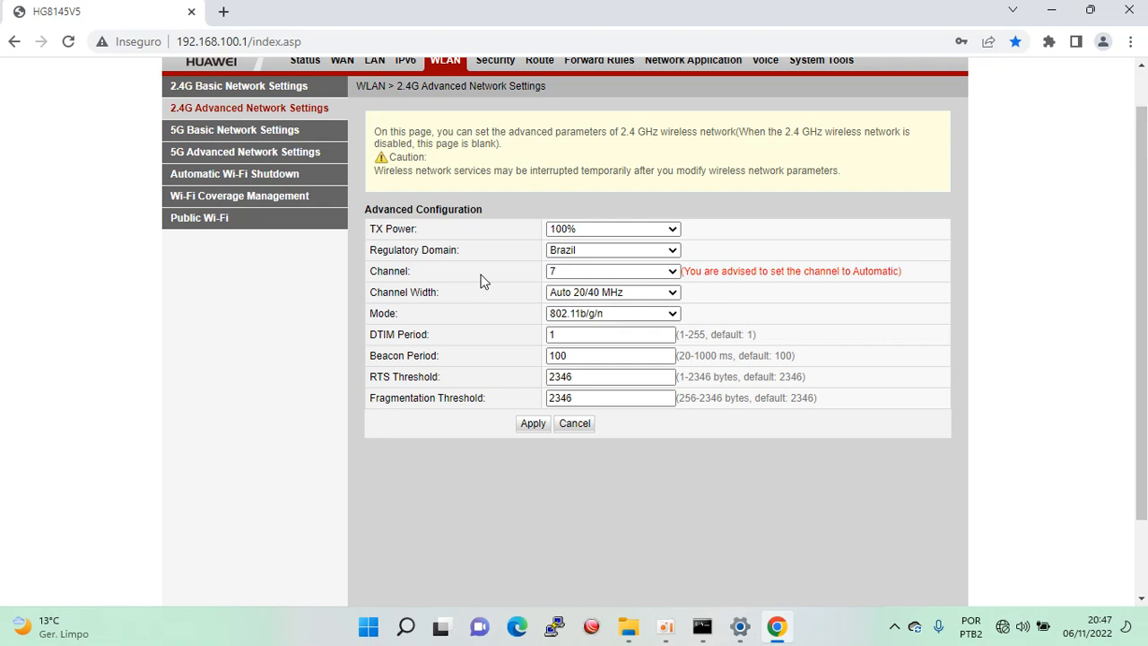
{"action": "left_click", "coordinate": [575, 269]}
{"action": "left_click", "coordinate": [575, 269]}
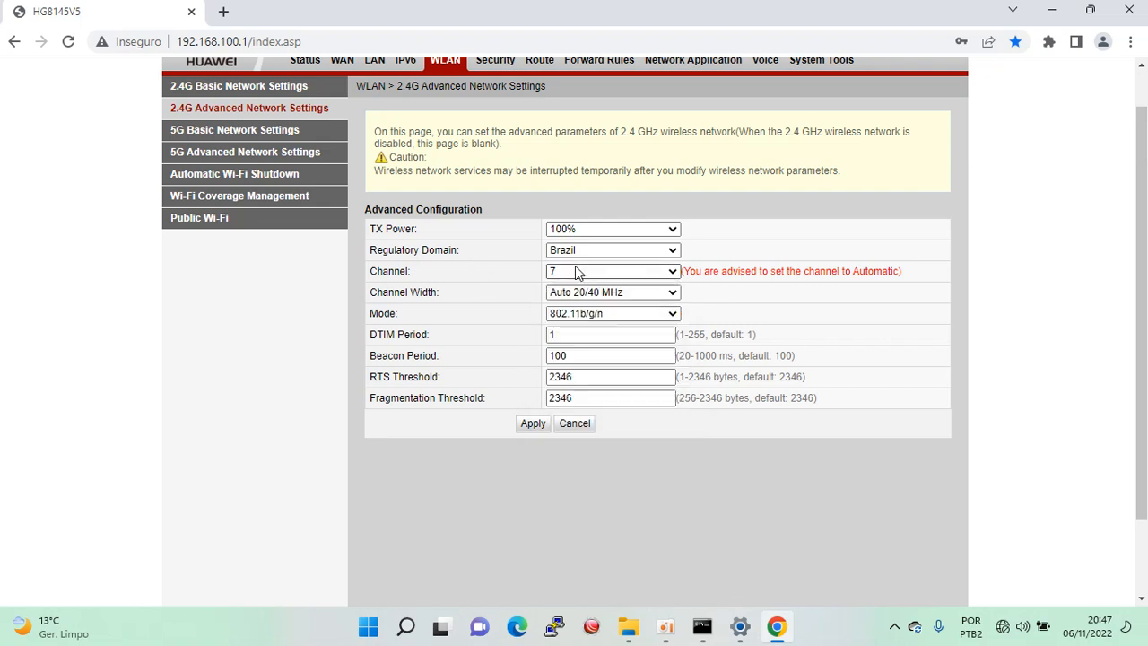
{"action": "left_click", "coordinate": [265, 132]}
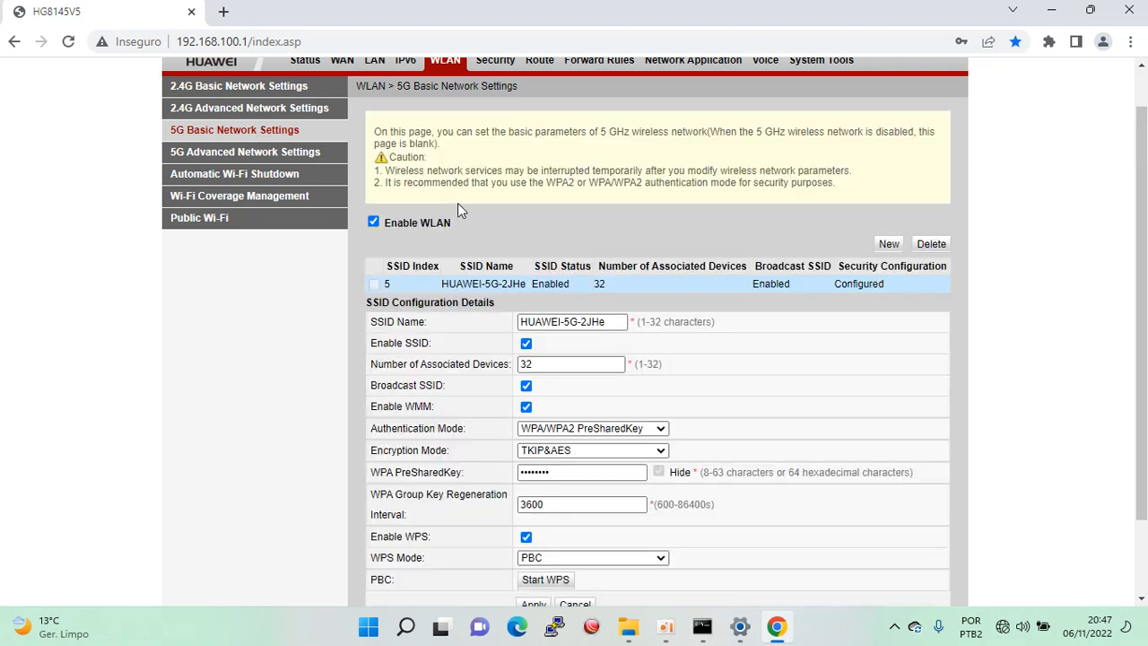
Rename the 5G SSID to Batata-5G with a new WPA pre-shared key, apply, and go to 5G advanced settings.
{"action": "left_click", "coordinate": [615, 322]}
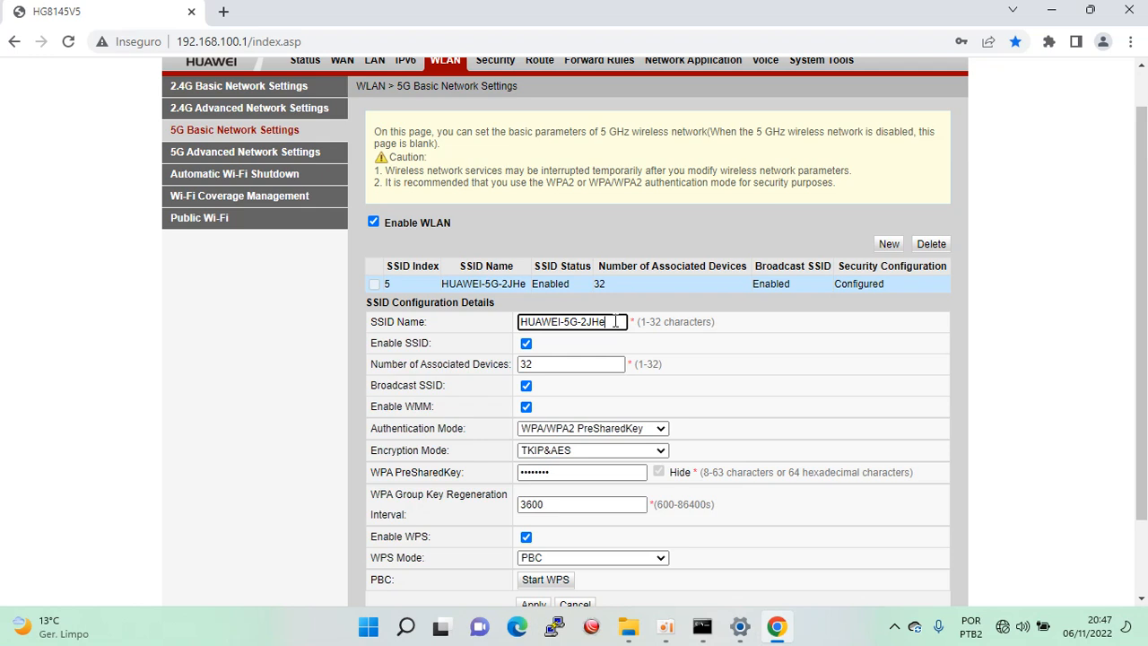
{"action": "key", "text": "BackSpace"}
{"action": "key", "text": "BackSpace"}
{"action": "key", "text": "BackSpace"}
{"action": "key", "text": "BackSpace"}
{"action": "key", "text": "BackSpace"}
{"action": "key", "text": "BackSpace"}
{"action": "key", "text": "BackSpace"}
{"action": "key", "text": "BackSpace"}
{"action": "type", "text": "Batata-5G"}
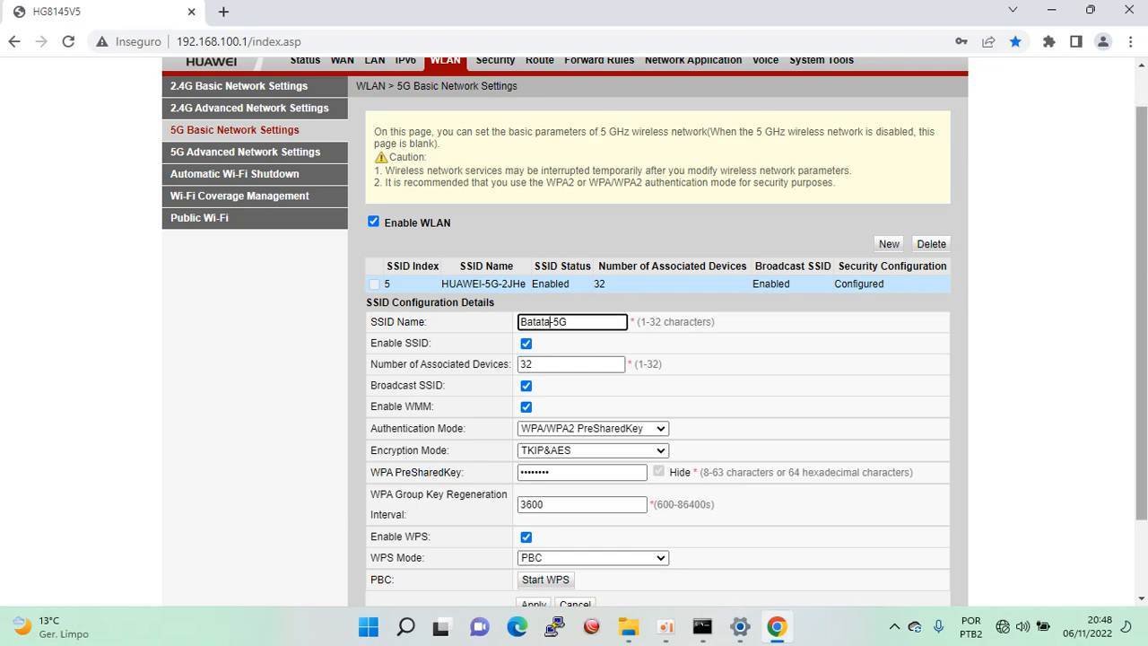
{"action": "scroll", "coordinate": [1143, 272], "scroll_direction": "down", "scroll_amount": 2}
{"action": "double_click", "coordinate": [597, 375]}
{"action": "type", "text": "•"}
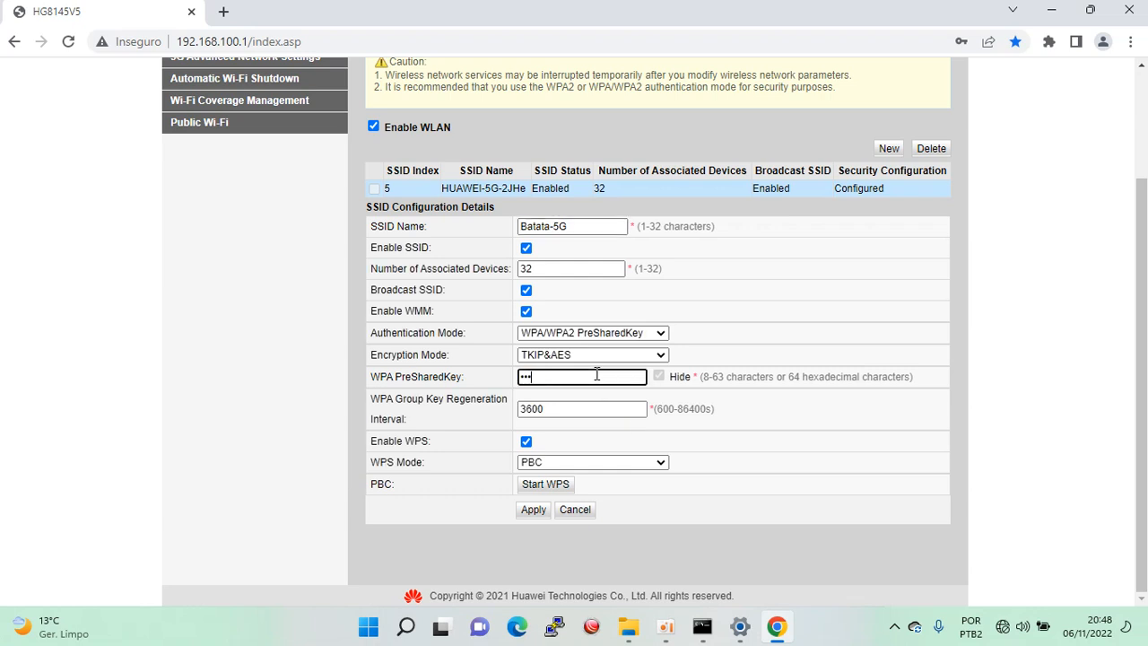
{"action": "type", "text": "••••••••"}
{"action": "left_click", "coordinate": [537, 511]}
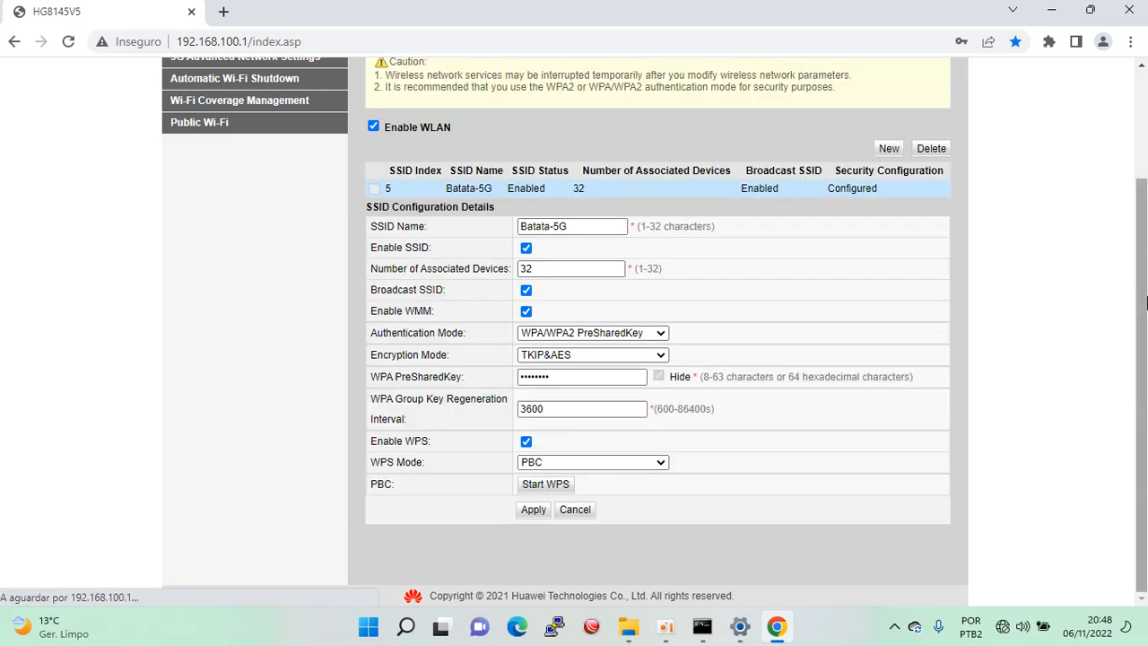
{"action": "left_click_drag", "start_coordinate": [1138, 298], "coordinate": [1137, 212]}
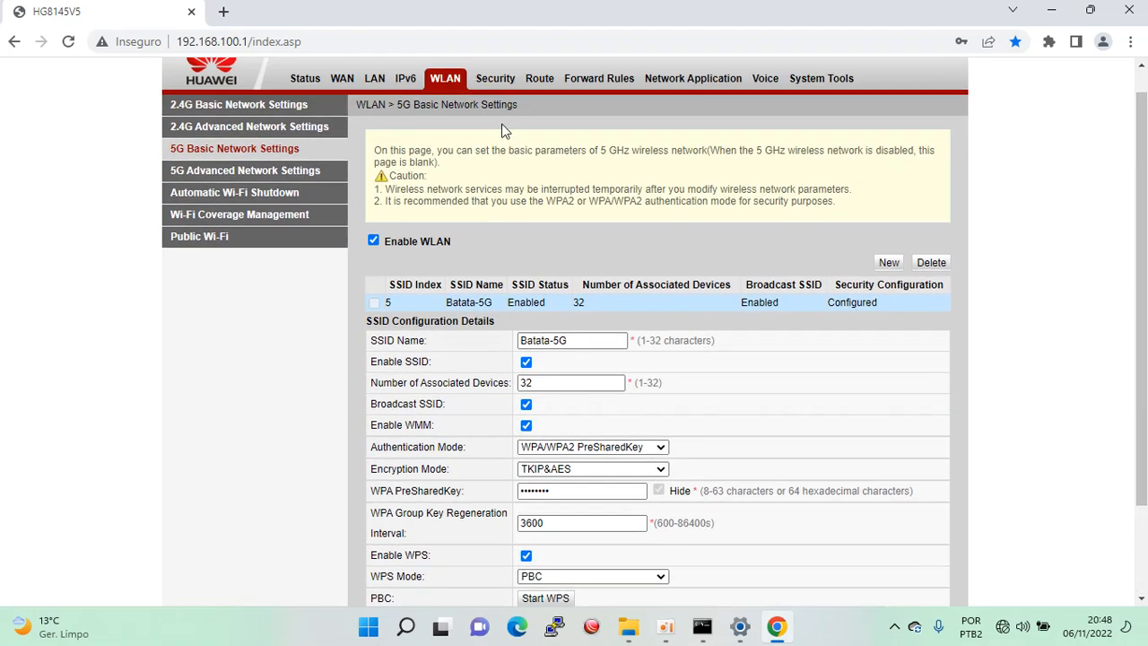
{"action": "left_click", "coordinate": [247, 176]}
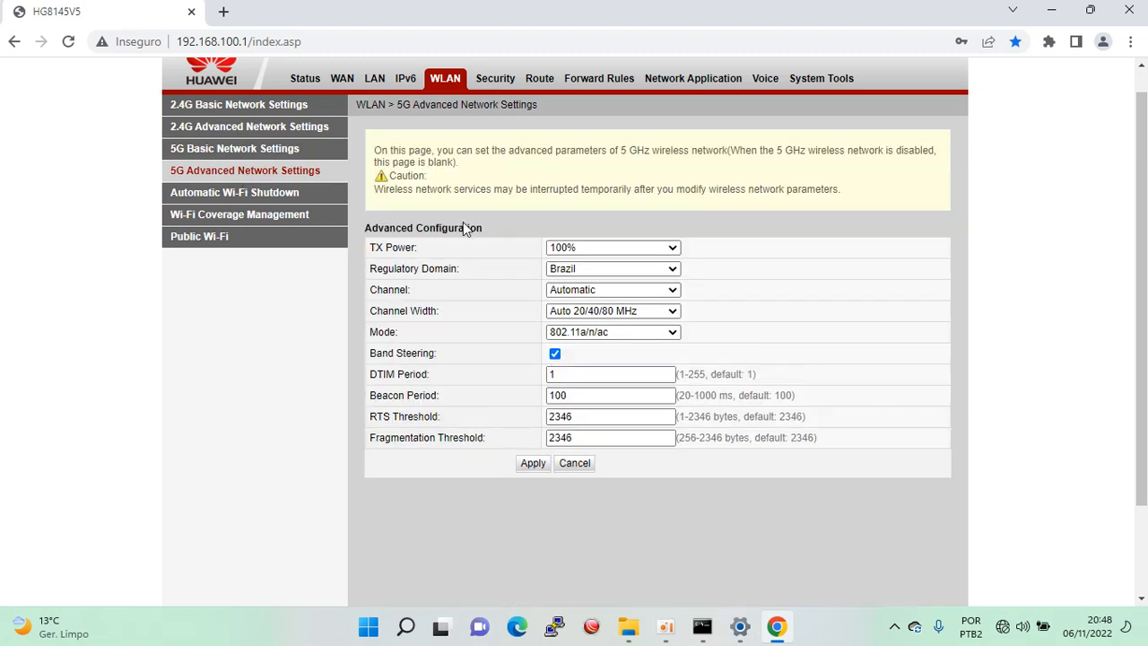
Change the 5G channel from Automatic to 44 and apply it.
{"action": "left_click", "coordinate": [601, 293]}
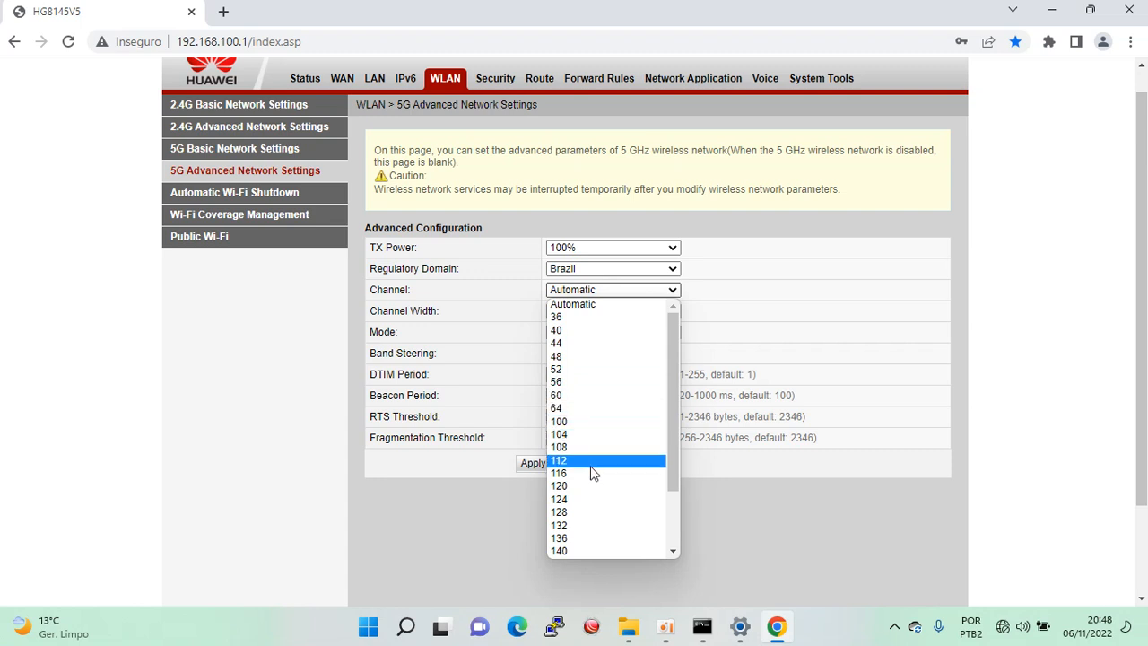
{"action": "left_click", "coordinate": [585, 345]}
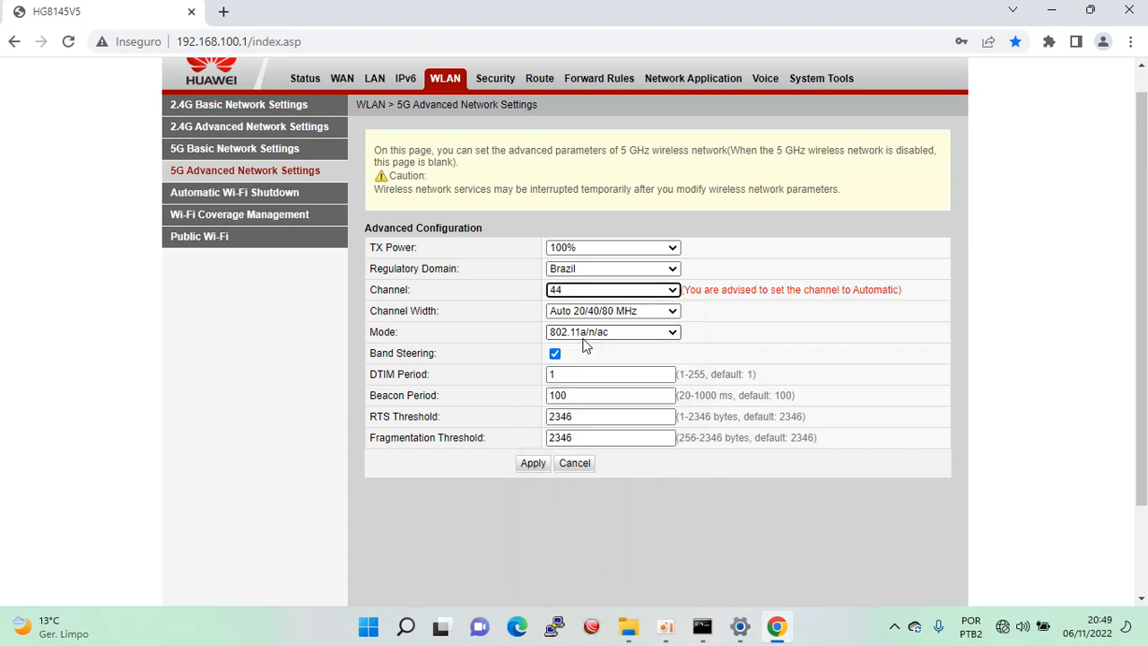
{"action": "left_click", "coordinate": [533, 463]}
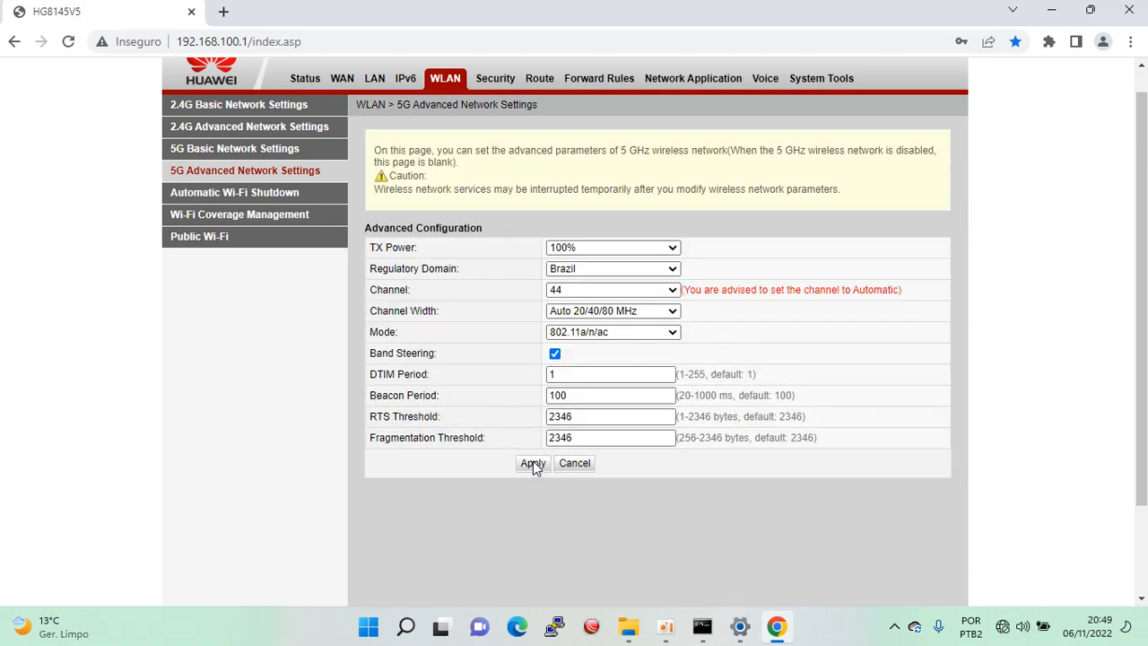
Enable precise device access control on the Security page and begin a new rule.
{"action": "left_click", "coordinate": [499, 83]}
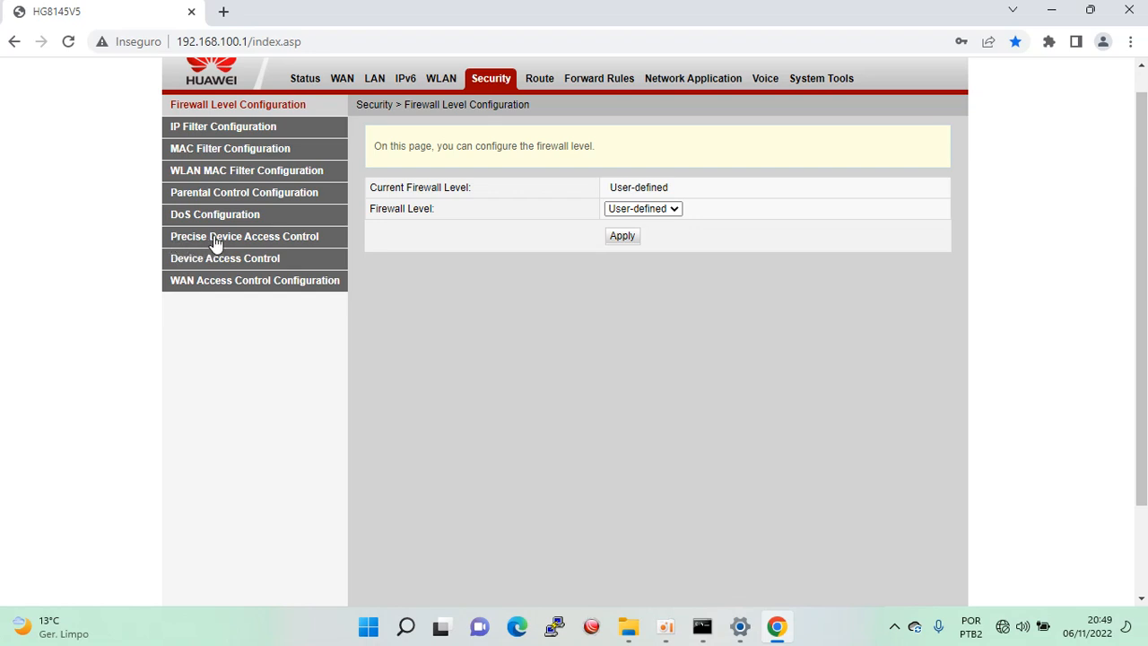
{"action": "left_click", "coordinate": [253, 239]}
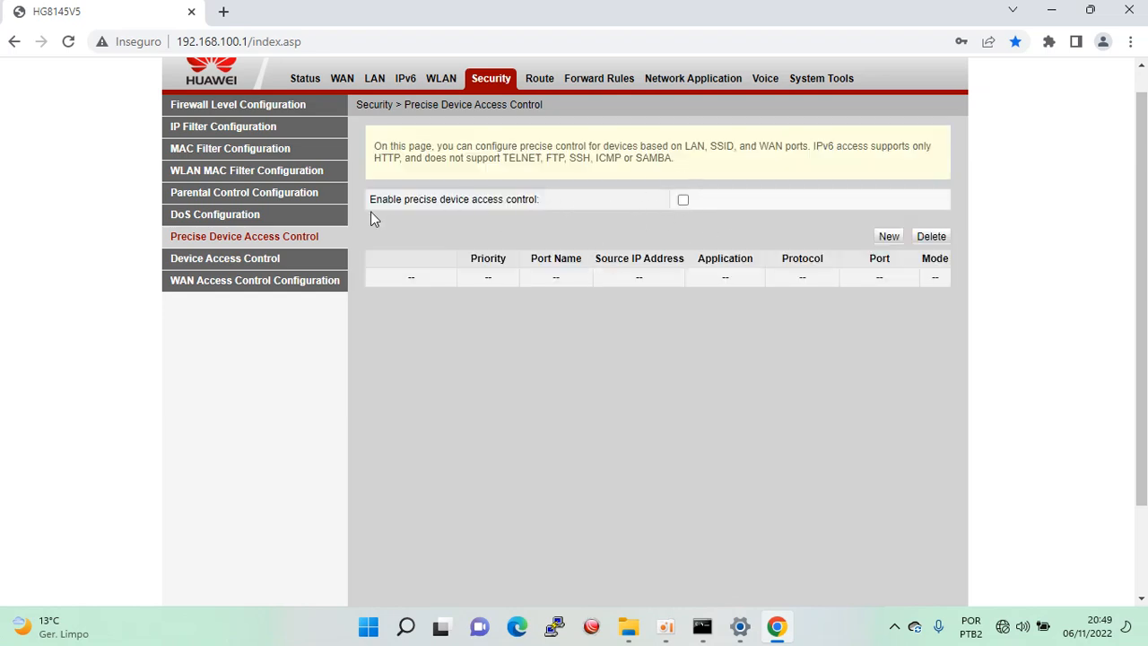
{"action": "left_click", "coordinate": [683, 200]}
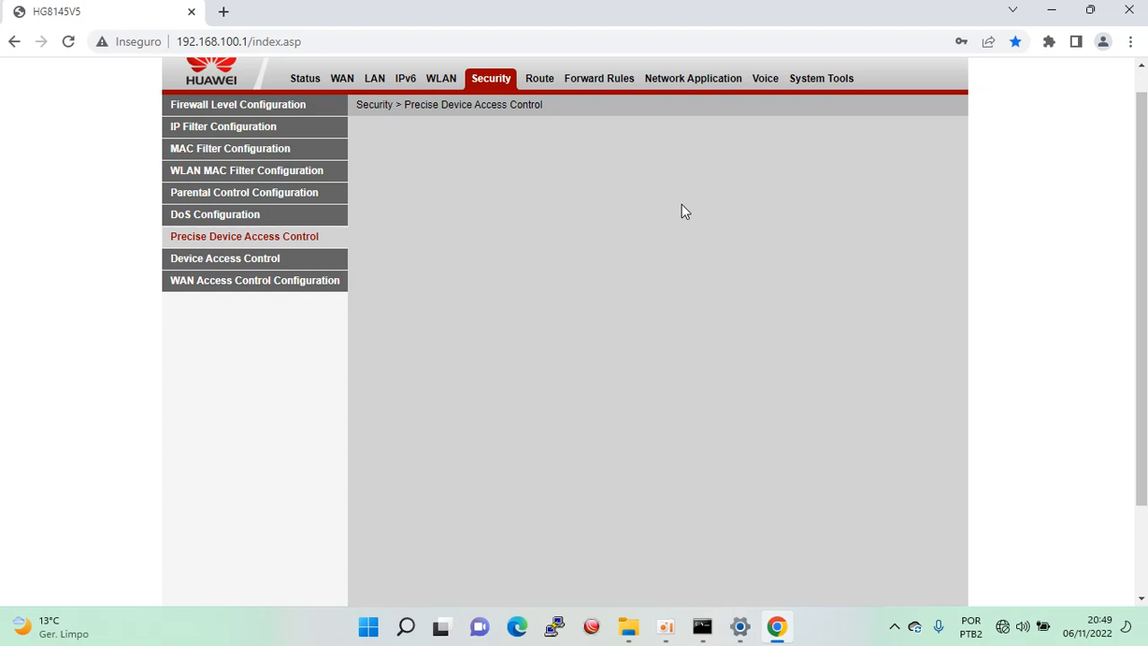
{"action": "left_click", "coordinate": [886, 242]}
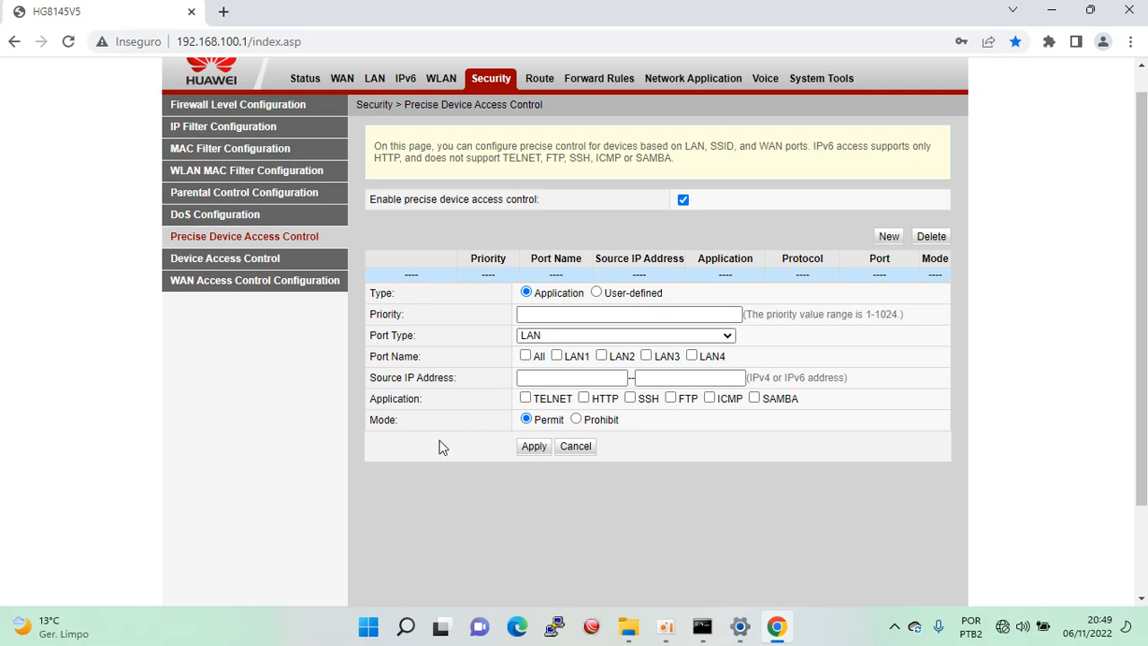
Add a priority-1 WAN rule on 1_INTERNET_R_VID_4001 permitting HTTP, applying and confirming it.
{"action": "left_click", "coordinate": [532, 313]}
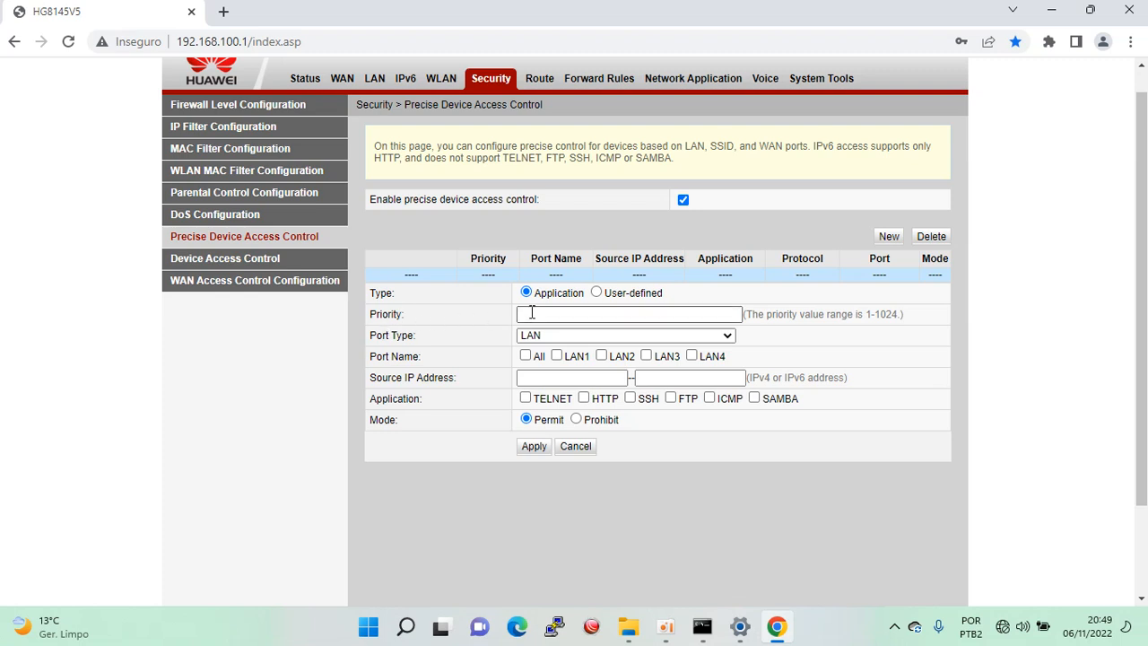
{"action": "type", "text": "1"}
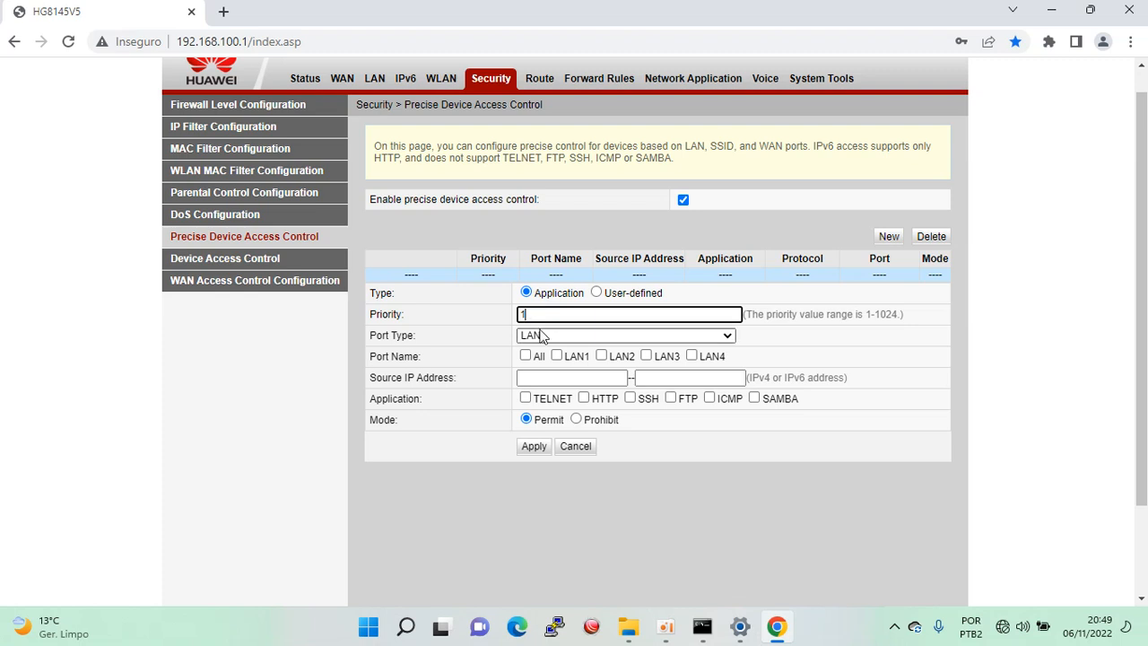
{"action": "left_click", "coordinate": [541, 337]}
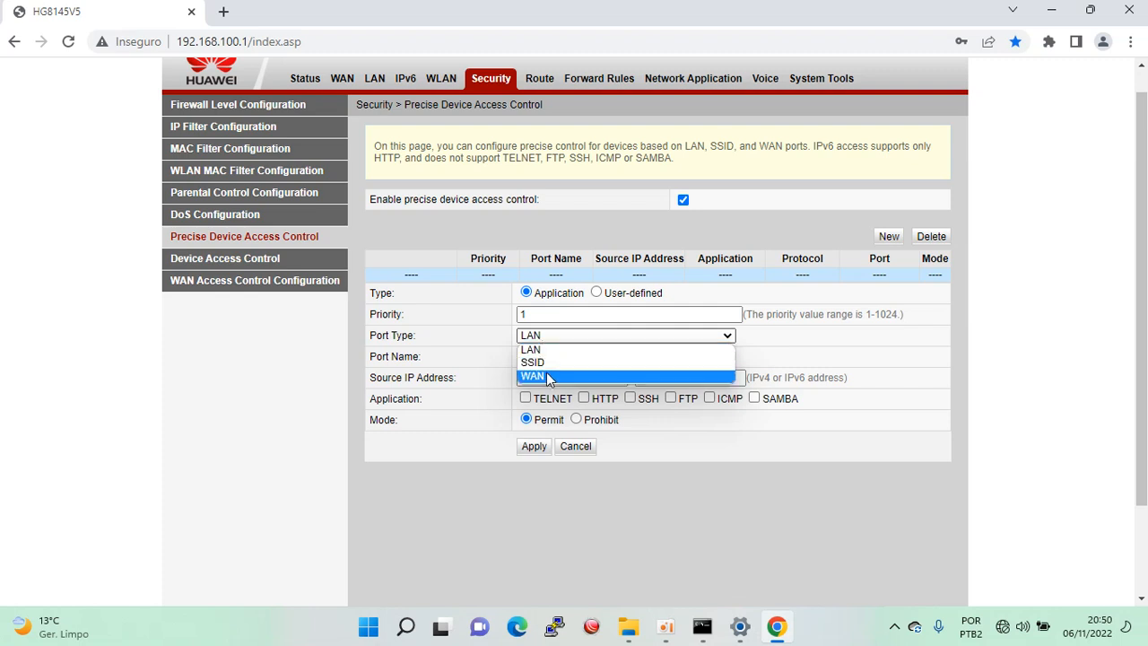
{"action": "left_click", "coordinate": [547, 375]}
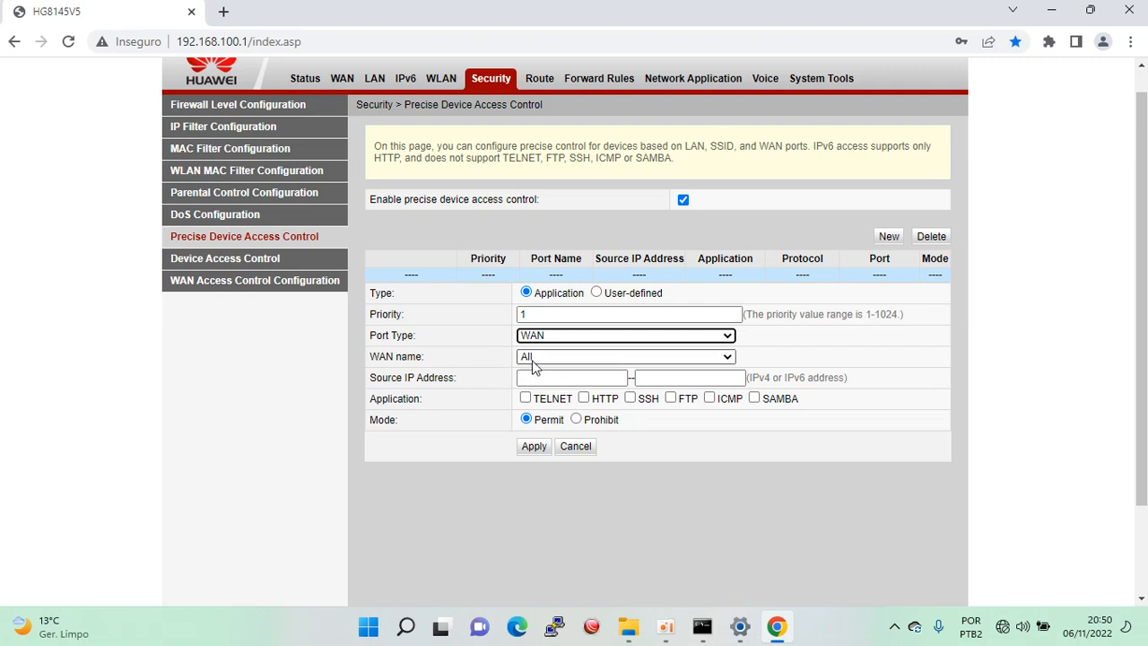
{"action": "left_click", "coordinate": [529, 357]}
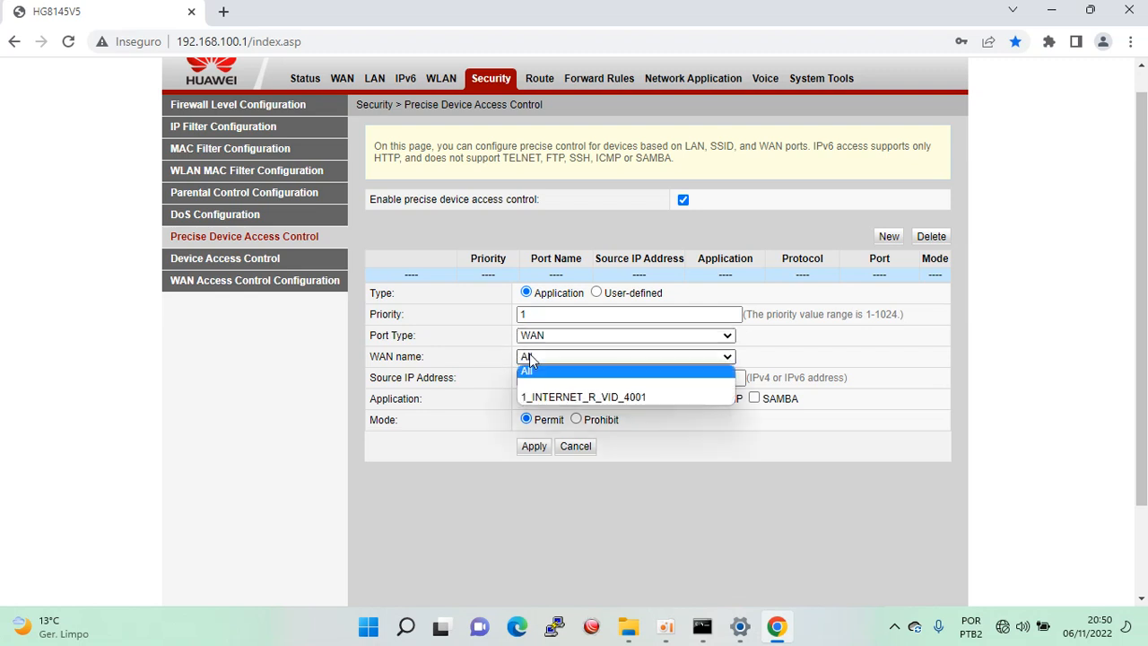
{"action": "left_click", "coordinate": [579, 395]}
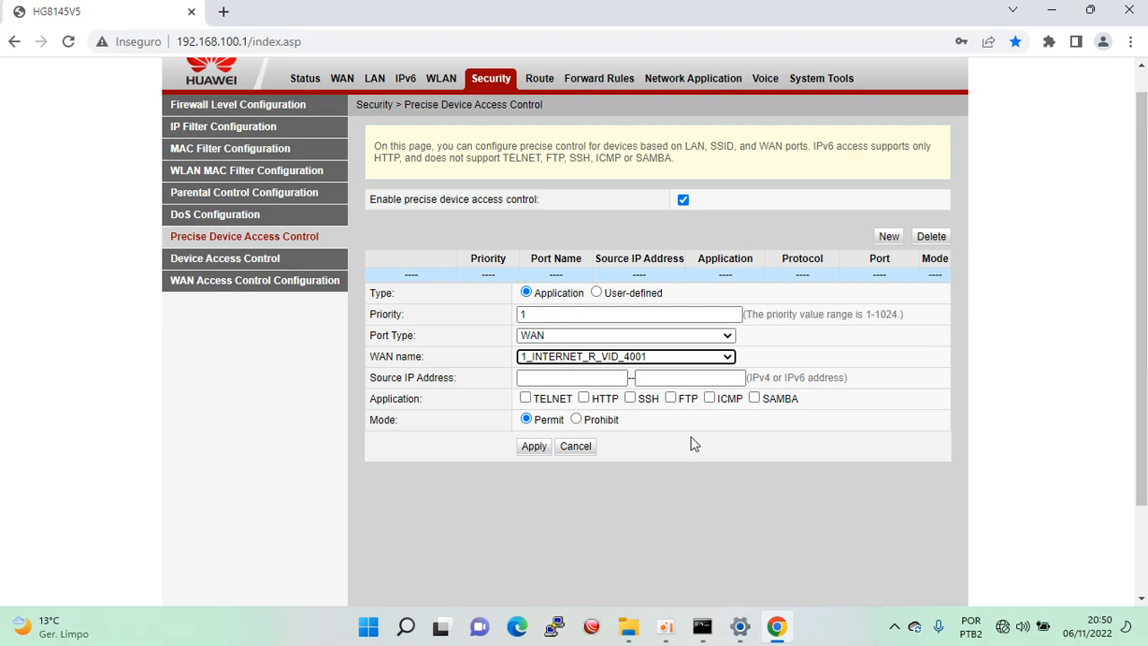
{"action": "left_click", "coordinate": [584, 398]}
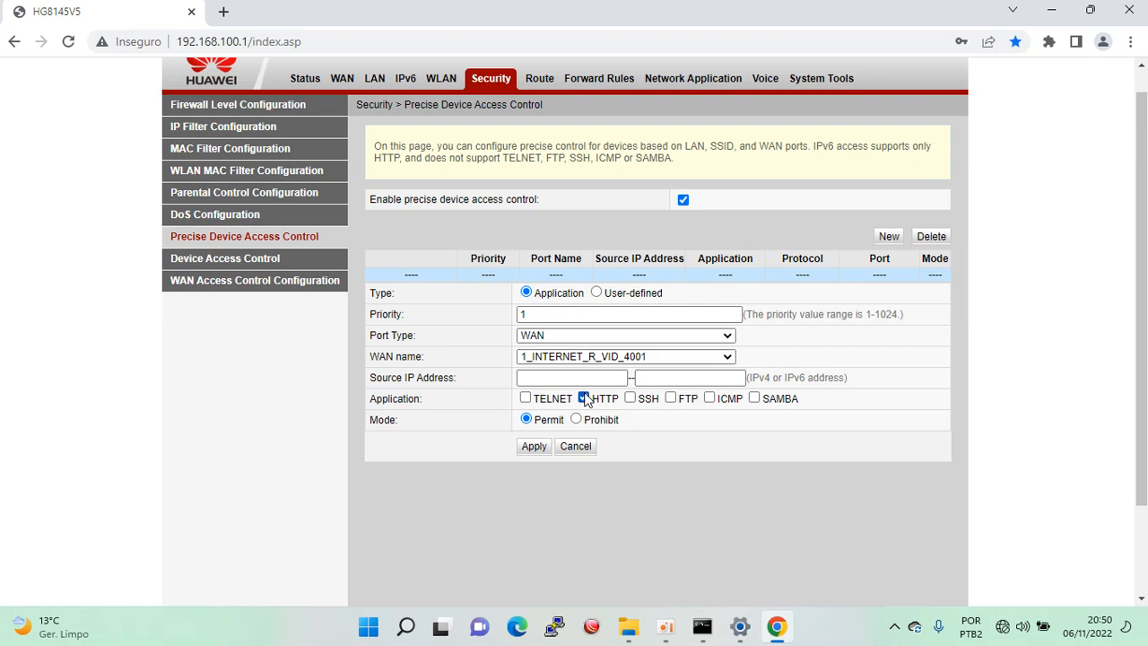
{"action": "left_click", "coordinate": [534, 448]}
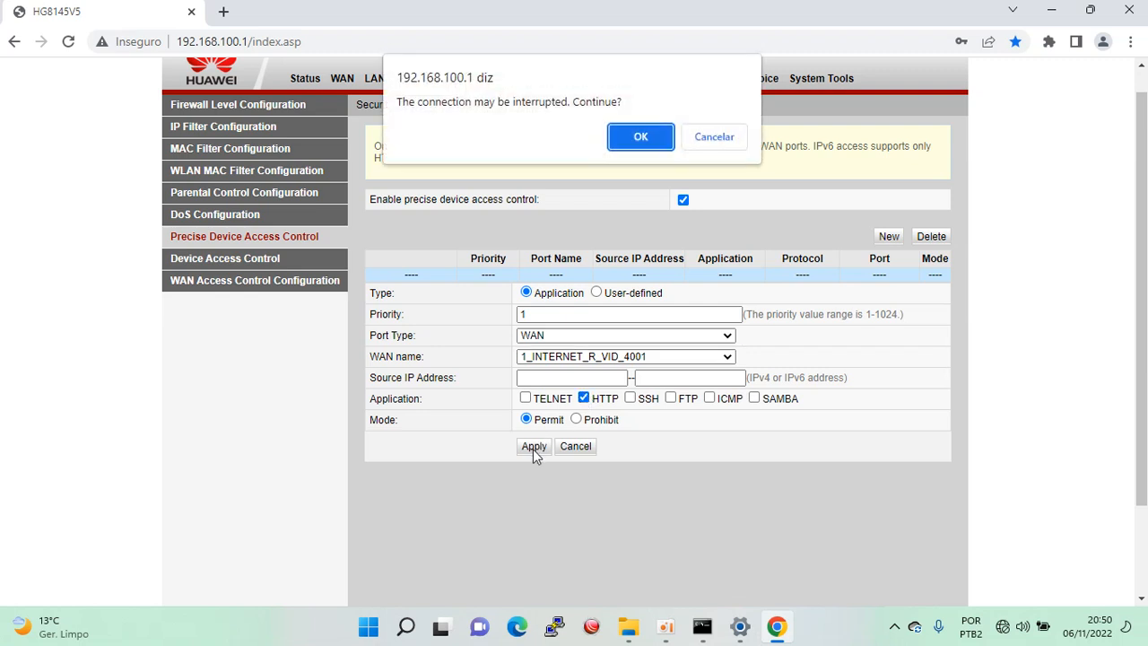
{"action": "left_click", "coordinate": [639, 137]}
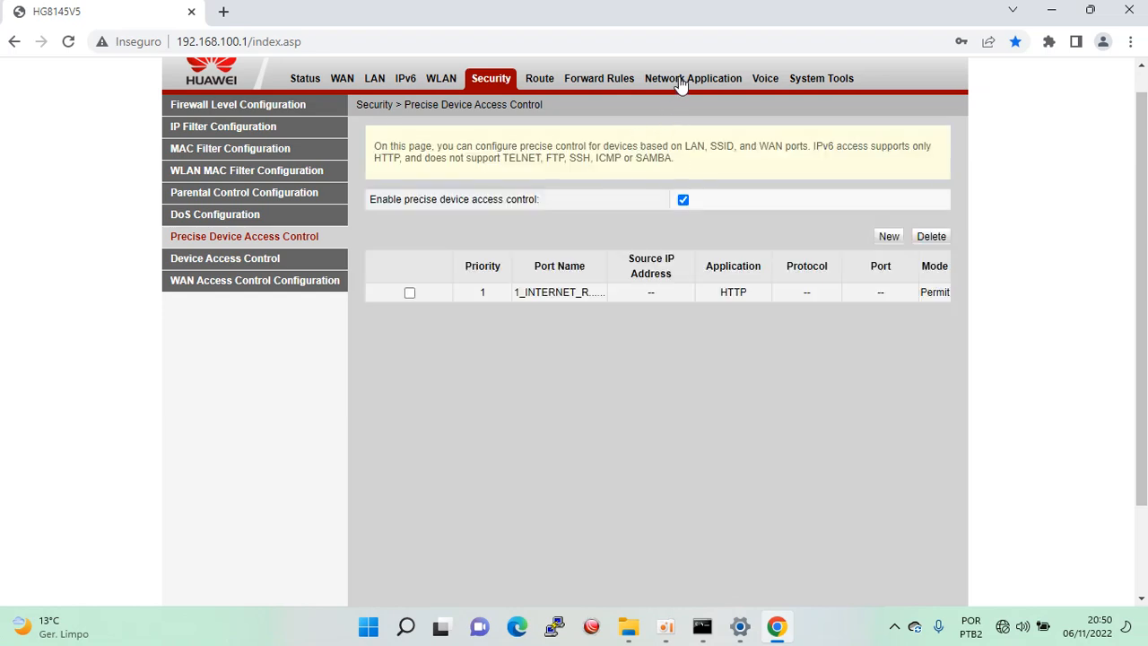
Tick Enable UPnP in Network Application's UPnP Configuration and apply it.
{"action": "left_click", "coordinate": [686, 79]}
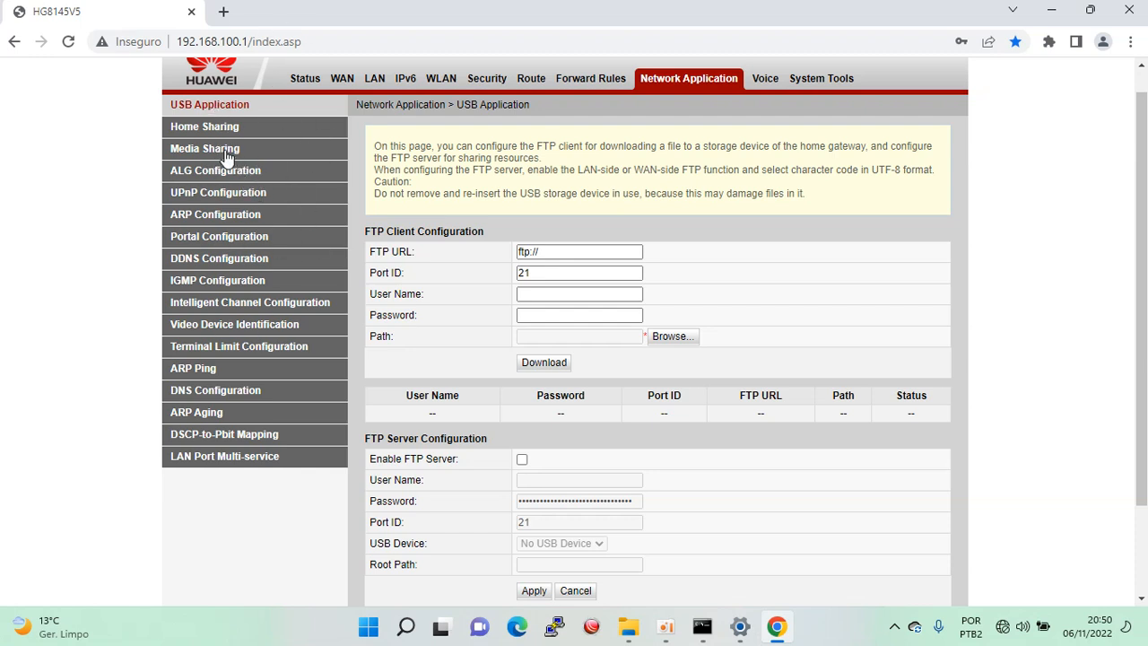
{"action": "left_click", "coordinate": [217, 199]}
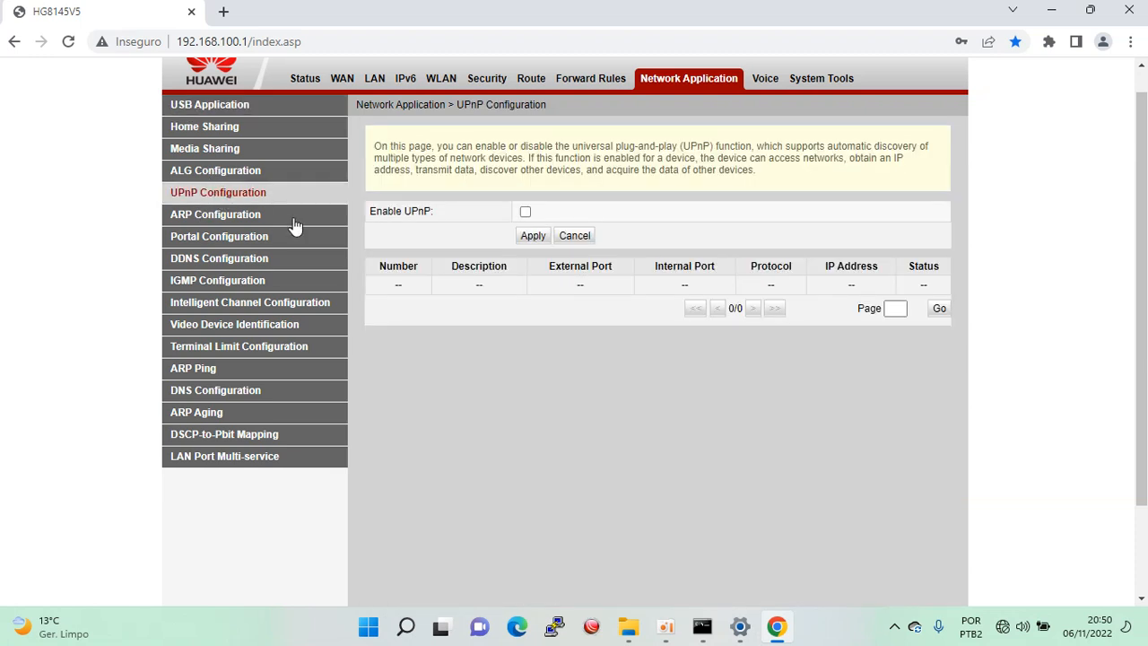
{"action": "left_click", "coordinate": [525, 213]}
{"action": "left_click", "coordinate": [530, 236]}
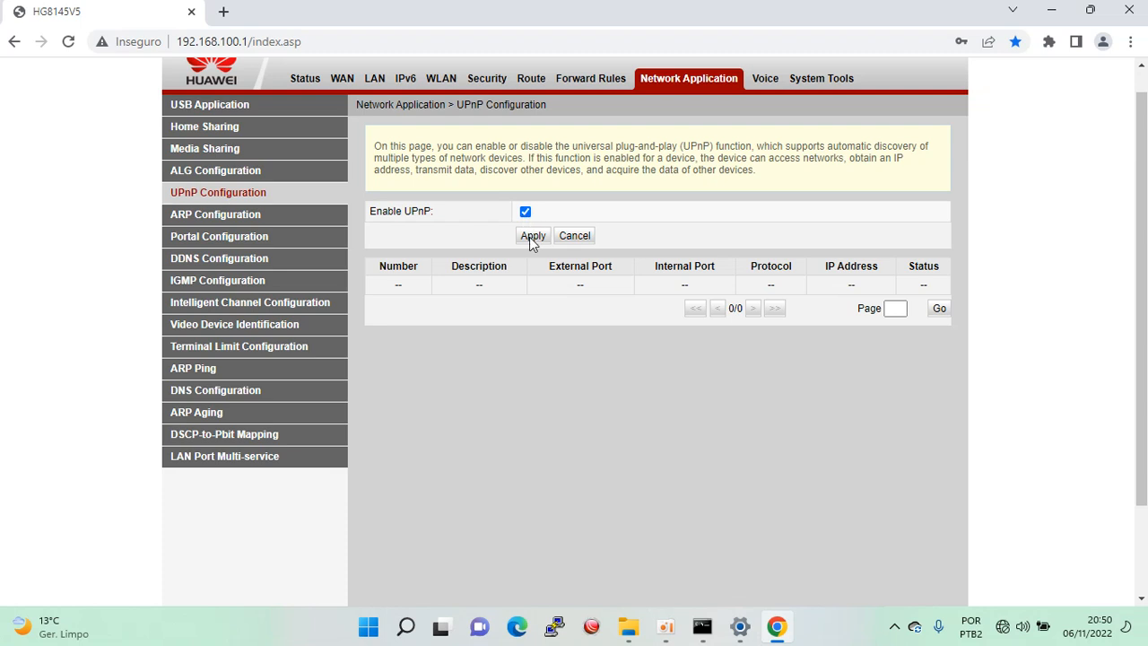
{"action": "left_click", "coordinate": [218, 285]}
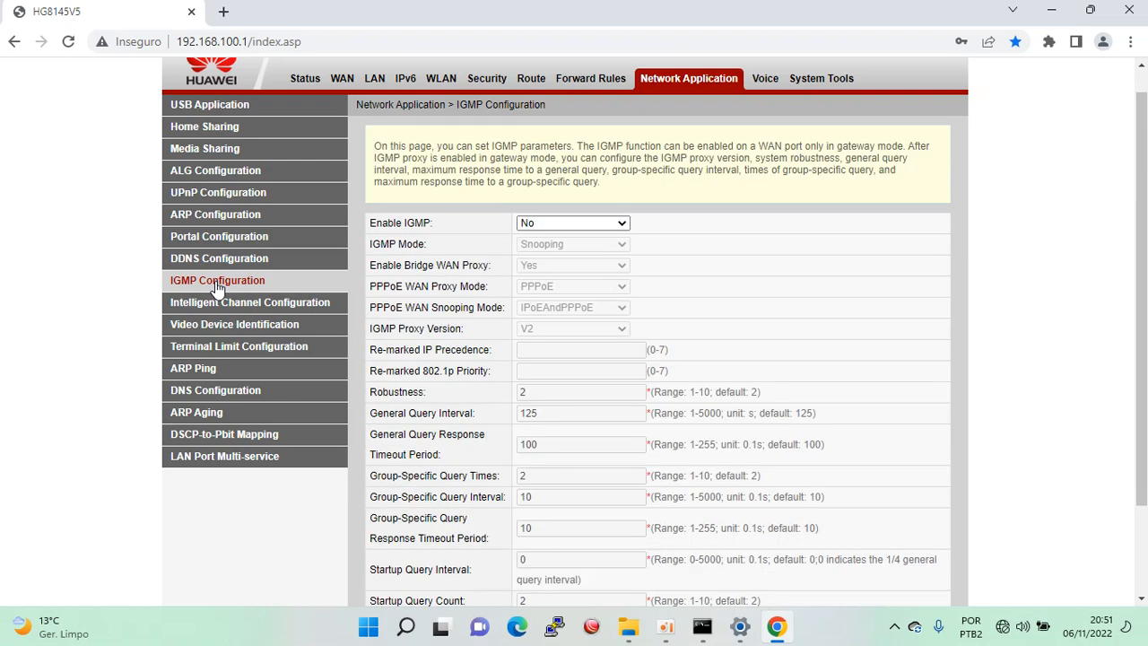
Set Enable IGMP to Yes in Snooping mode and apply the IGMP configuration.
{"action": "left_click", "coordinate": [615, 223]}
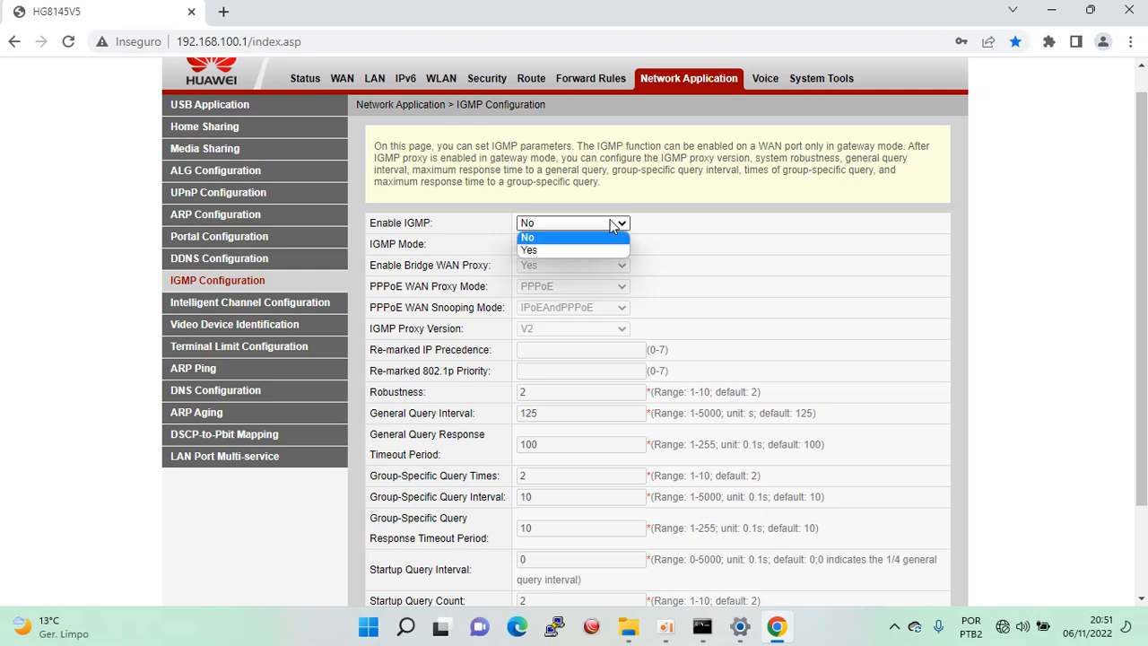
{"action": "left_click", "coordinate": [564, 250]}
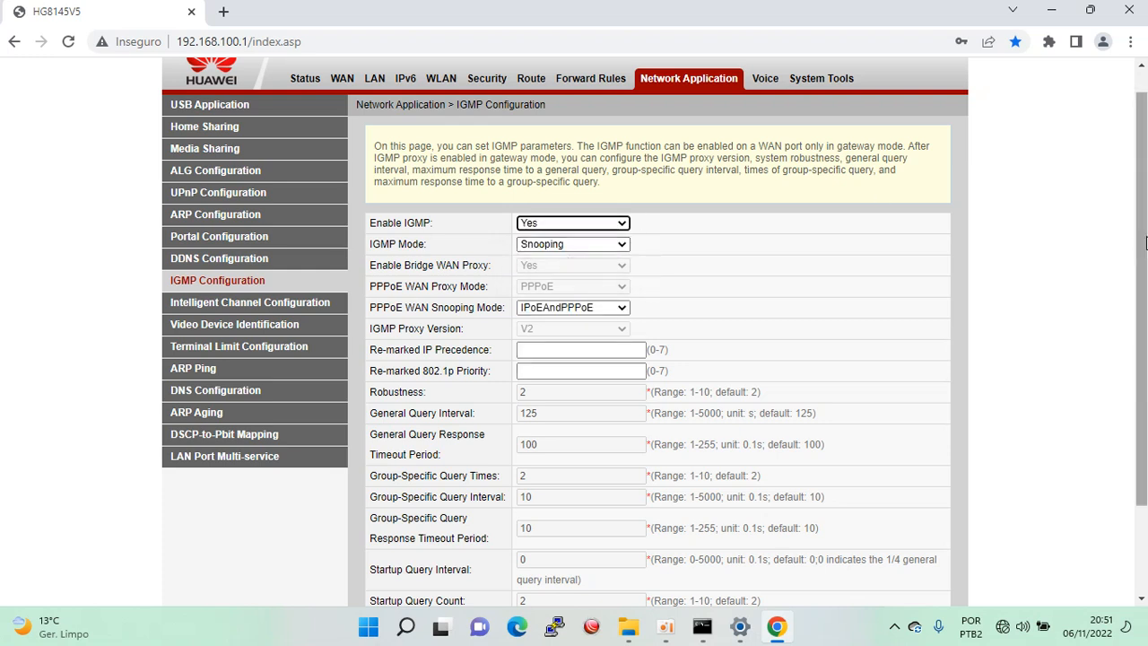
{"action": "scroll", "coordinate": [1139, 244], "scroll_direction": "down", "scroll_amount": 2}
{"action": "left_click", "coordinate": [534, 537]}
Tick Enable Video Device Identification with DSCP re-marking 40 and apply it.
{"action": "left_click", "coordinate": [240, 210]}
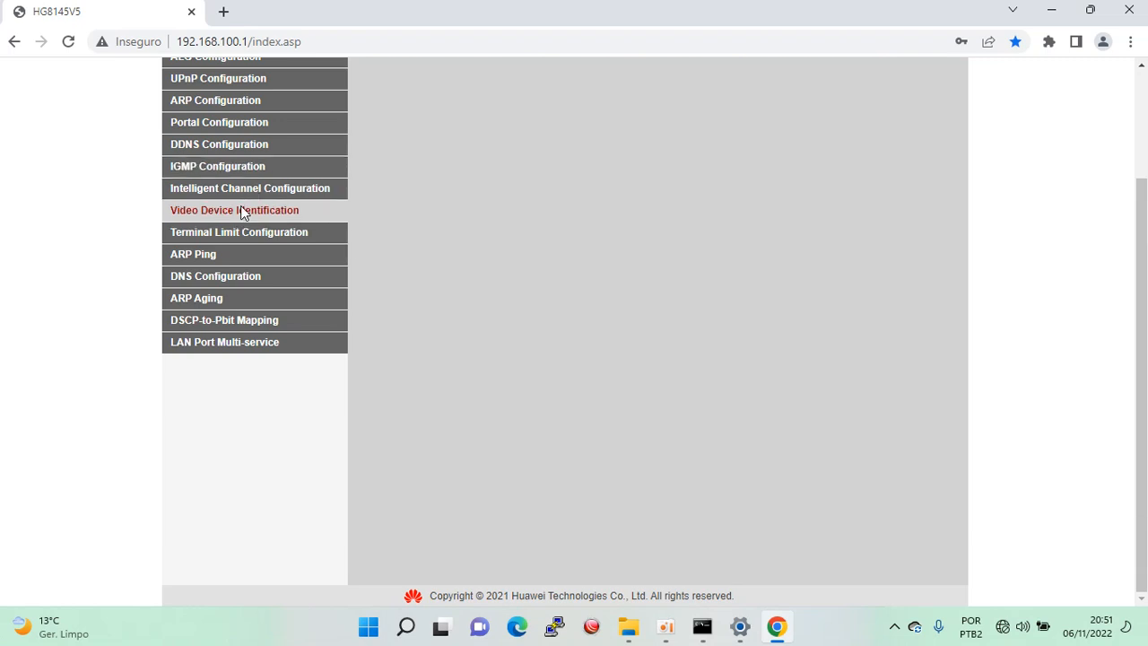
{"action": "left_click", "coordinate": [526, 111]}
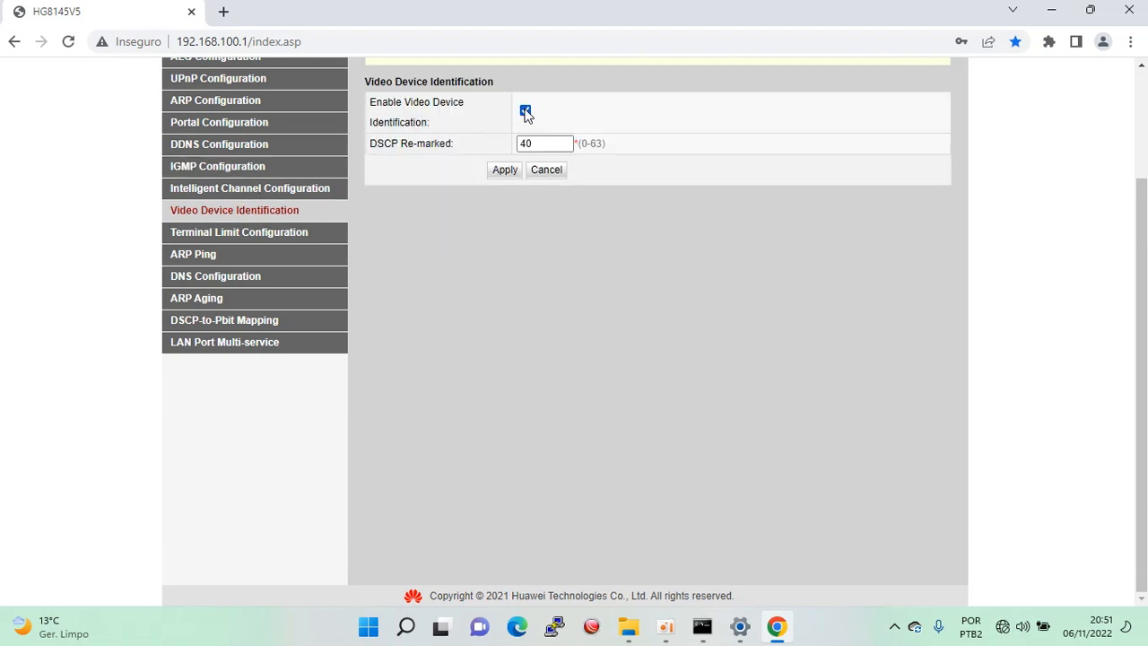
{"action": "left_click", "coordinate": [505, 170]}
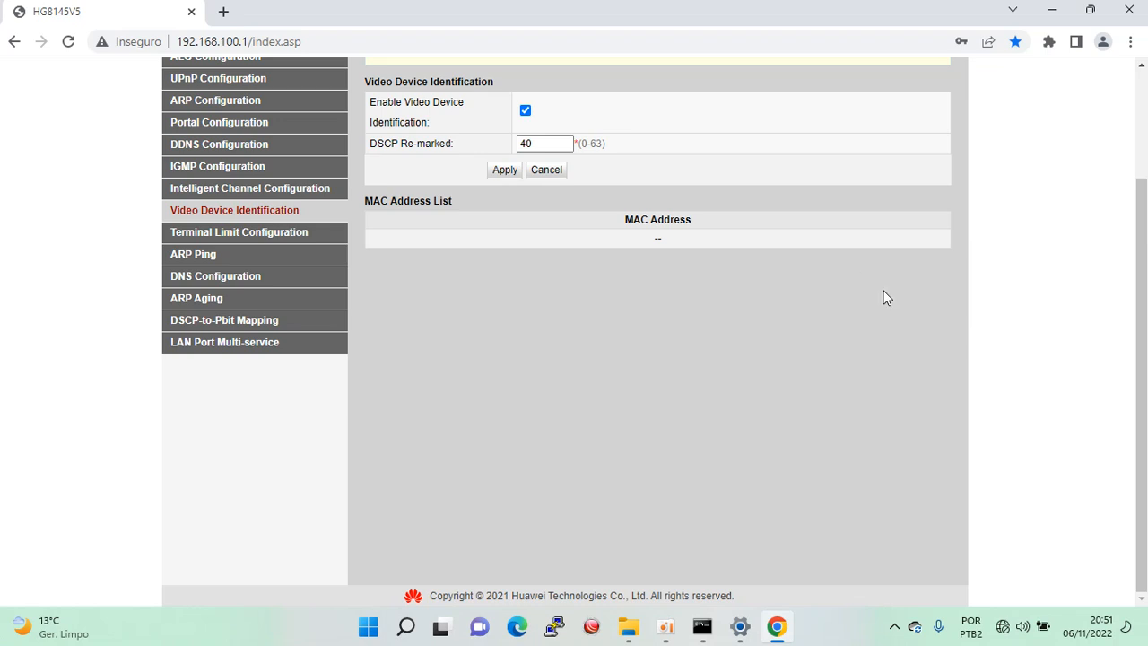
{"action": "scroll", "coordinate": [1132, 259], "scroll_direction": "up", "scroll_amount": 1}
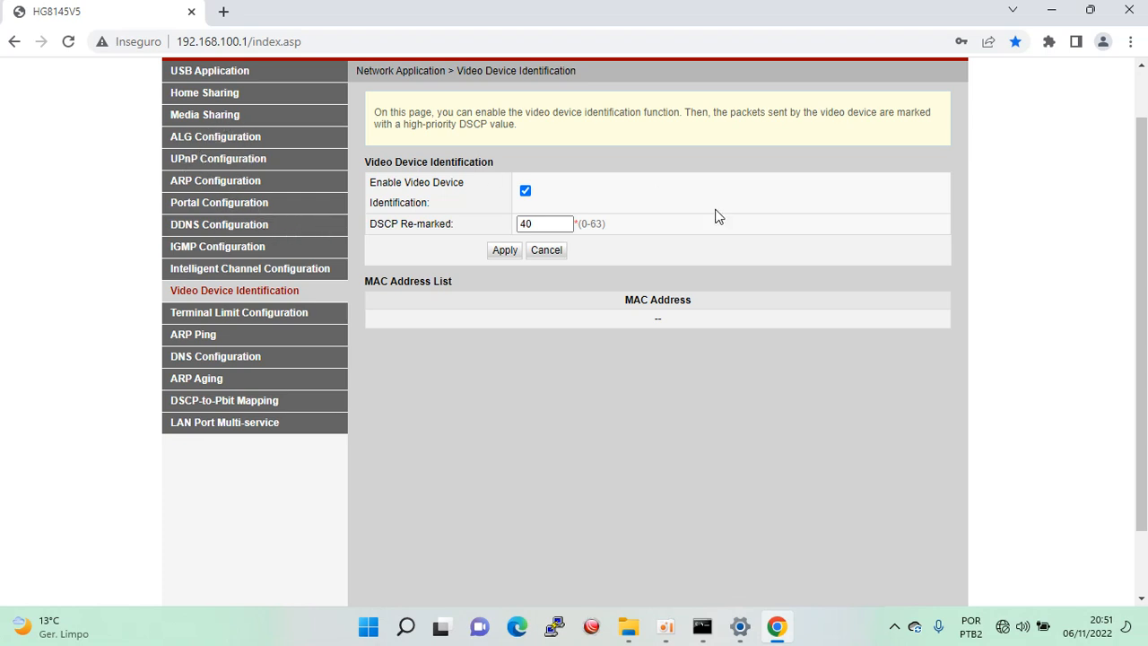
{"action": "scroll", "coordinate": [1141, 239], "scroll_direction": "up", "scroll_amount": 1}
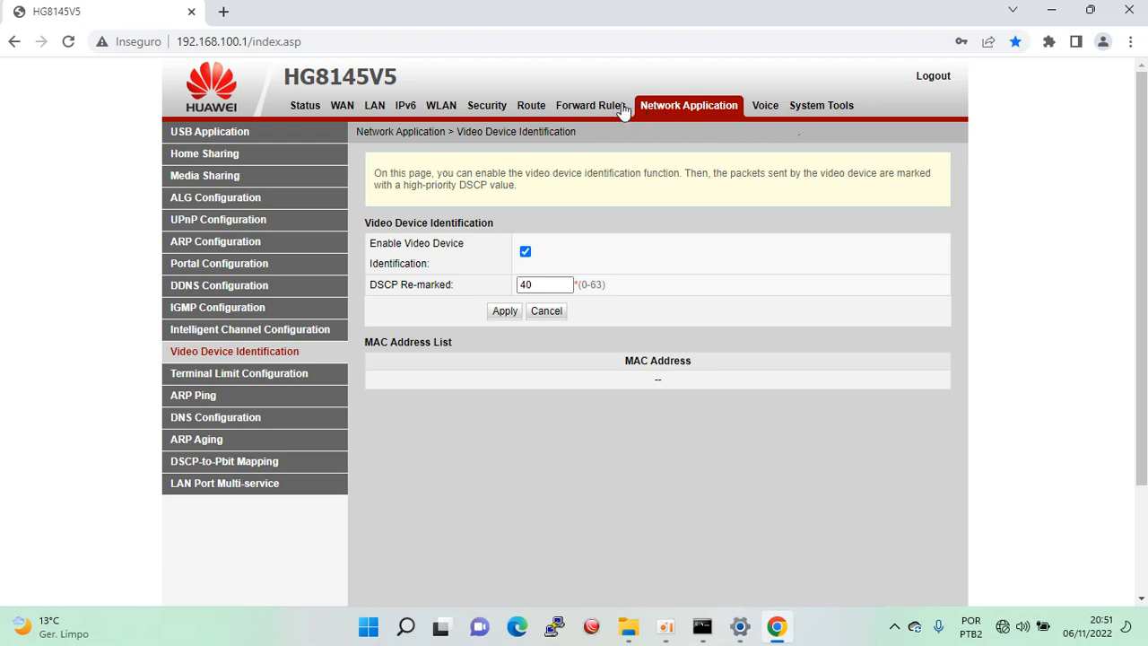
{"action": "left_click", "coordinate": [824, 110]}
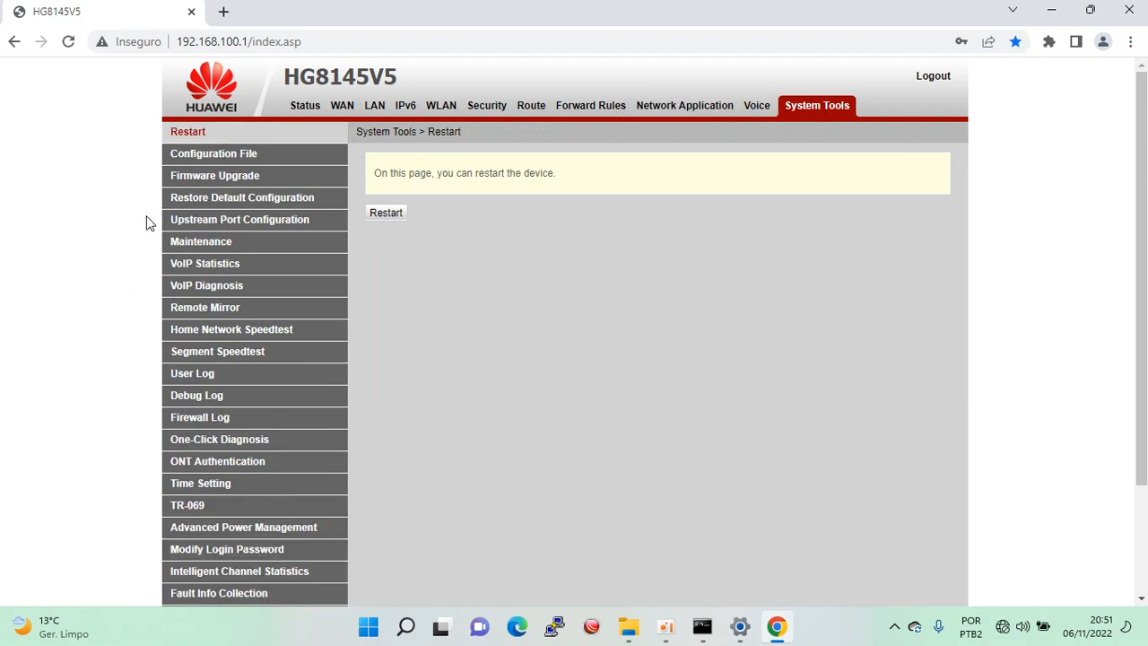
Visit the System Tools Firmware Upgrade and Restart pages, ending on Restore Default Configuration.
{"action": "left_click", "coordinate": [215, 177]}
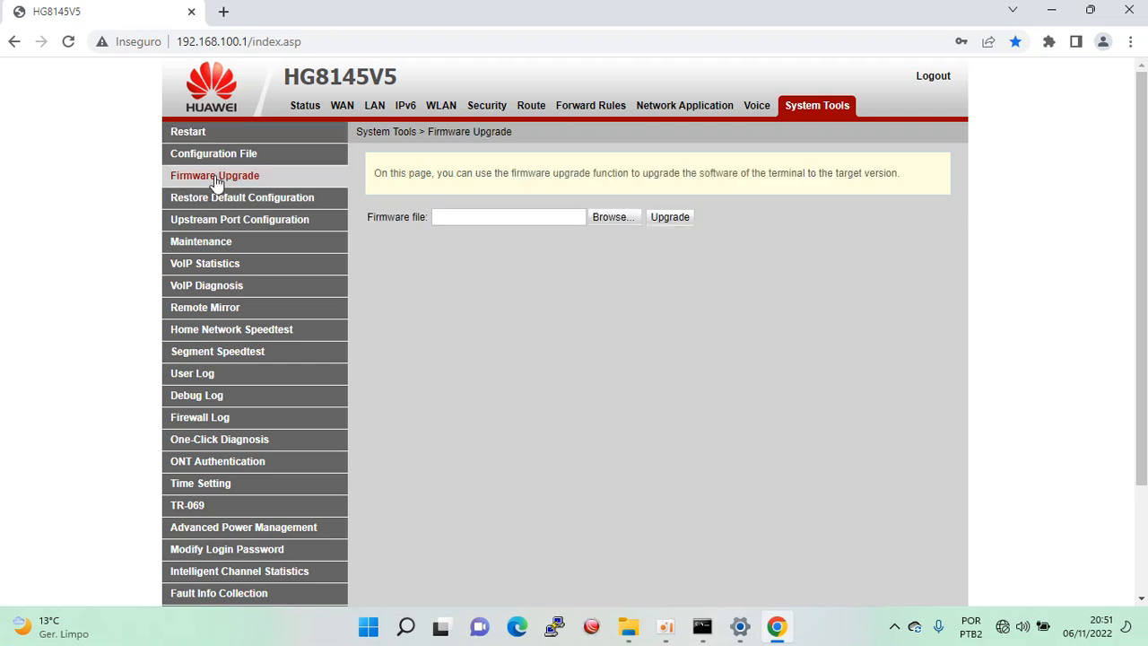
{"action": "left_click", "coordinate": [192, 133]}
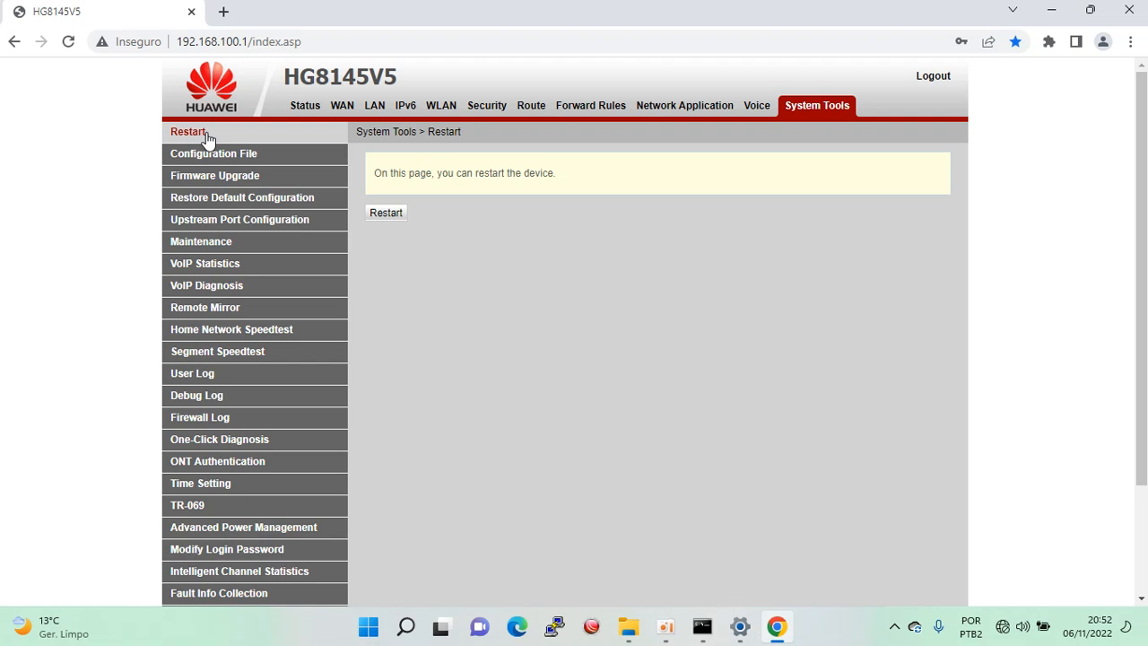
{"action": "left_click", "coordinate": [215, 198]}
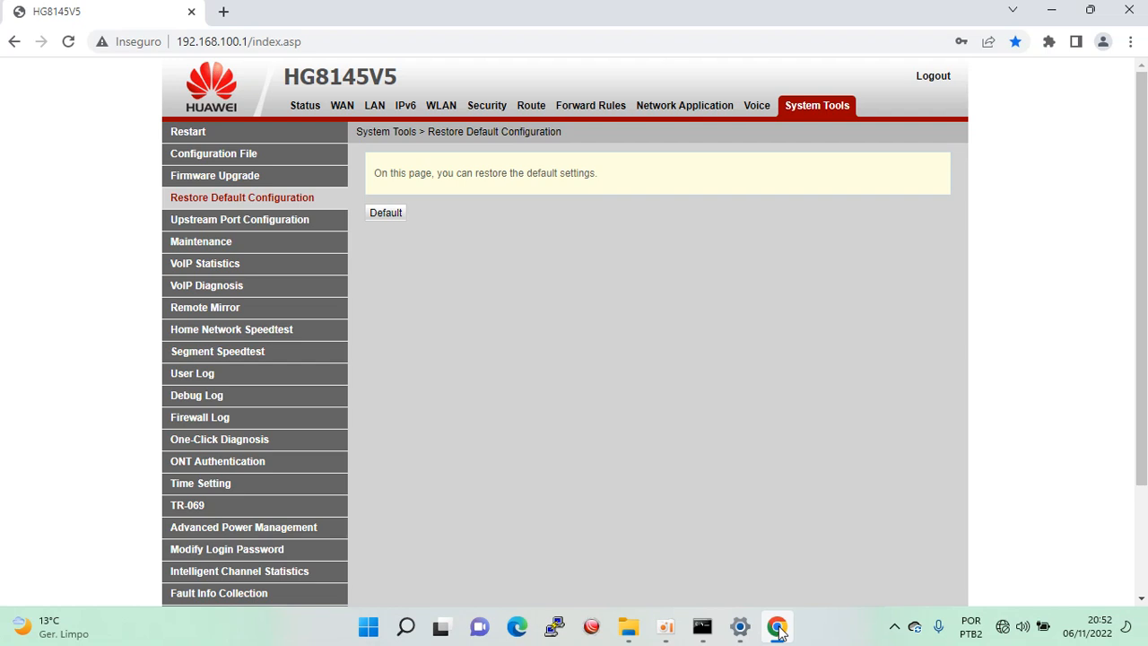
{"action": "mouse_move", "coordinate": [674, 637]}
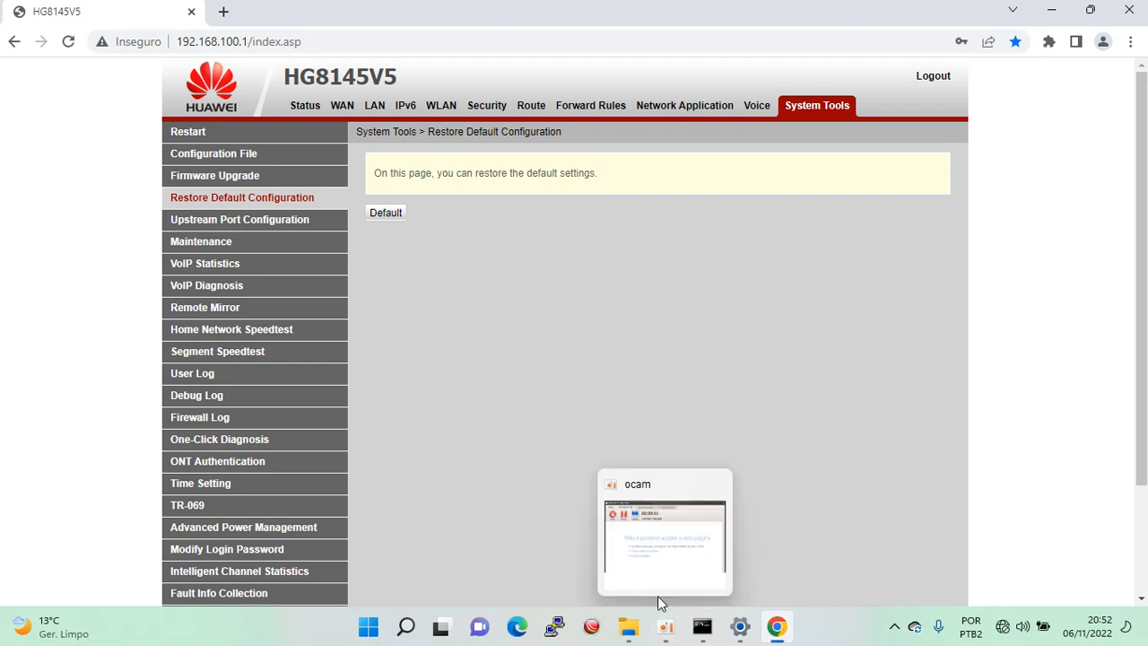